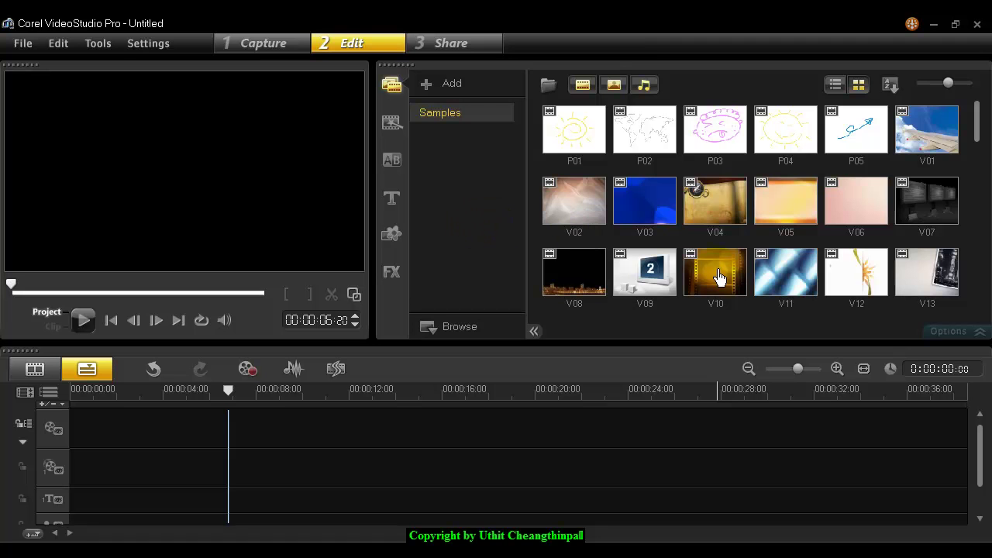
Place the V03 sample video on the main video track and V10 on the overlay track, both starting at zero
{"action": "left_click", "coordinate": [645, 214]}
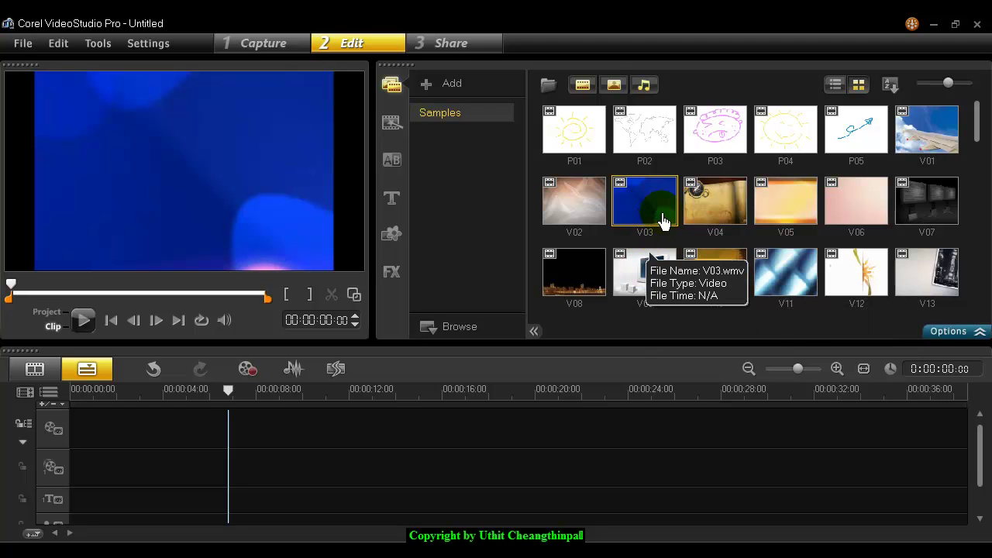
{"action": "left_click_drag", "start_coordinate": [644, 206], "coordinate": [230, 429]}
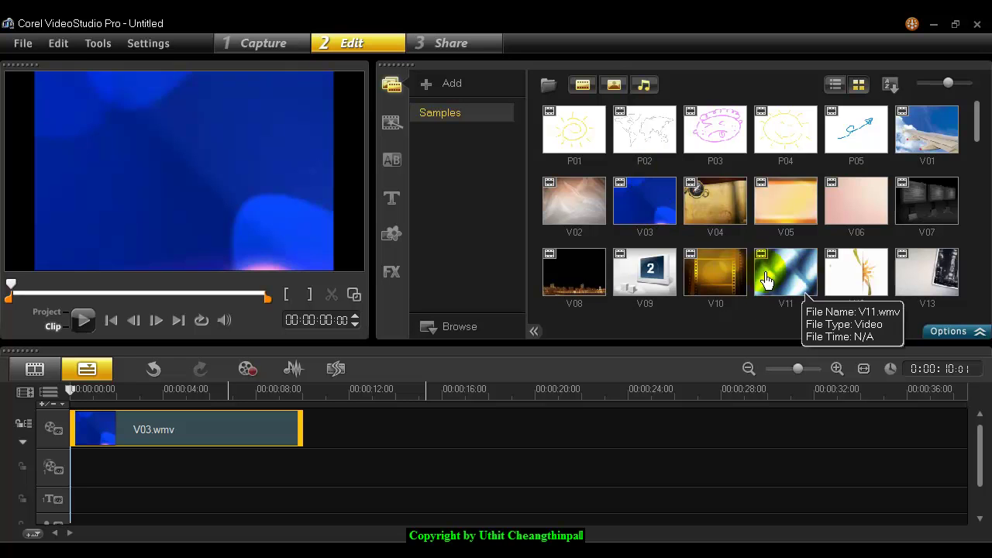
{"action": "left_click", "coordinate": [715, 275]}
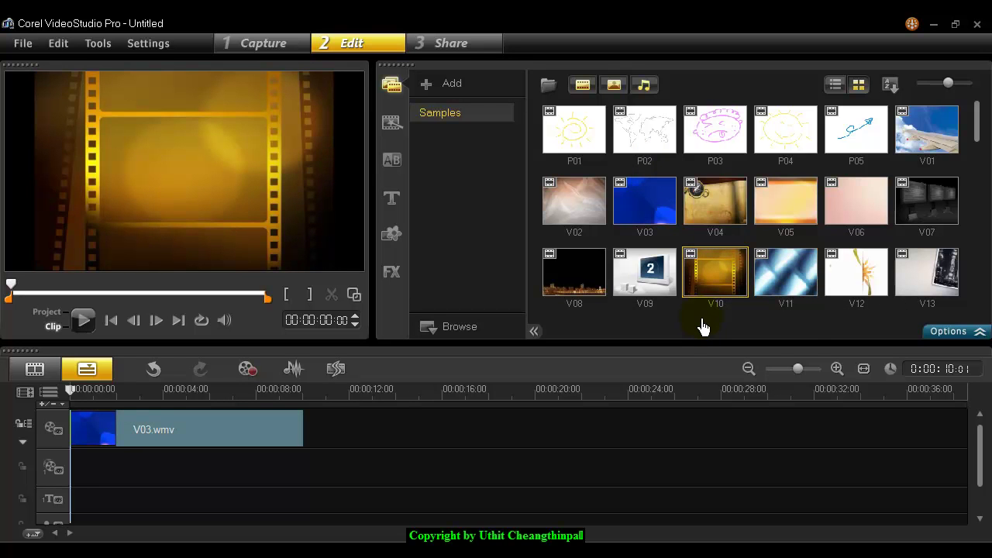
{"action": "left_click_drag", "start_coordinate": [713, 273], "coordinate": [109, 468]}
{"action": "left_click_drag", "start_coordinate": [179, 471], "coordinate": [194, 470]}
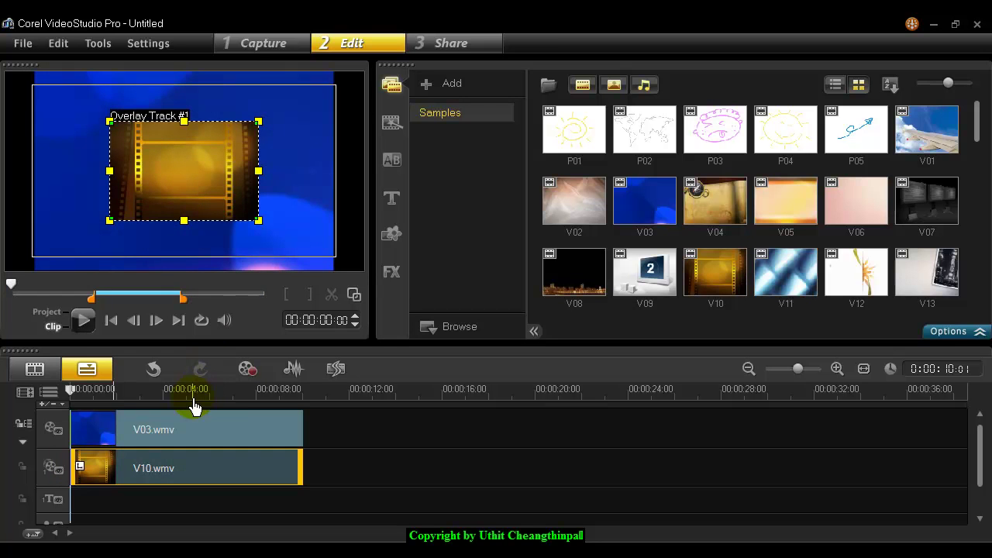
Play the whole project from the beginning to preview the overlay on top of the background video
{"action": "left_click_drag", "start_coordinate": [188, 399], "coordinate": [68, 393]}
{"action": "left_click", "coordinate": [85, 320]}
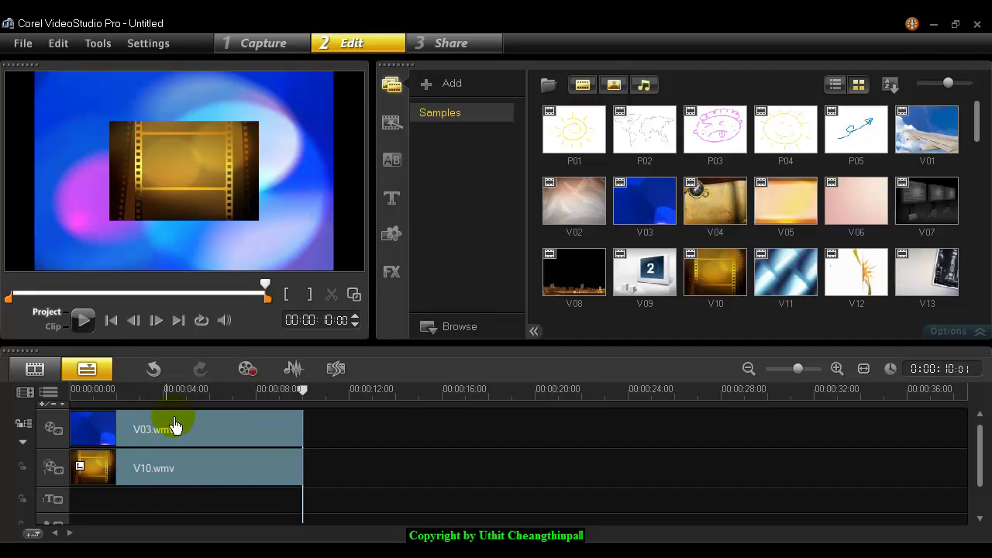
Resize the V10 overlay clip from its lower-right and upper-left corners and reposition it slightly above the preview frame's centre
{"action": "left_click", "coordinate": [197, 473]}
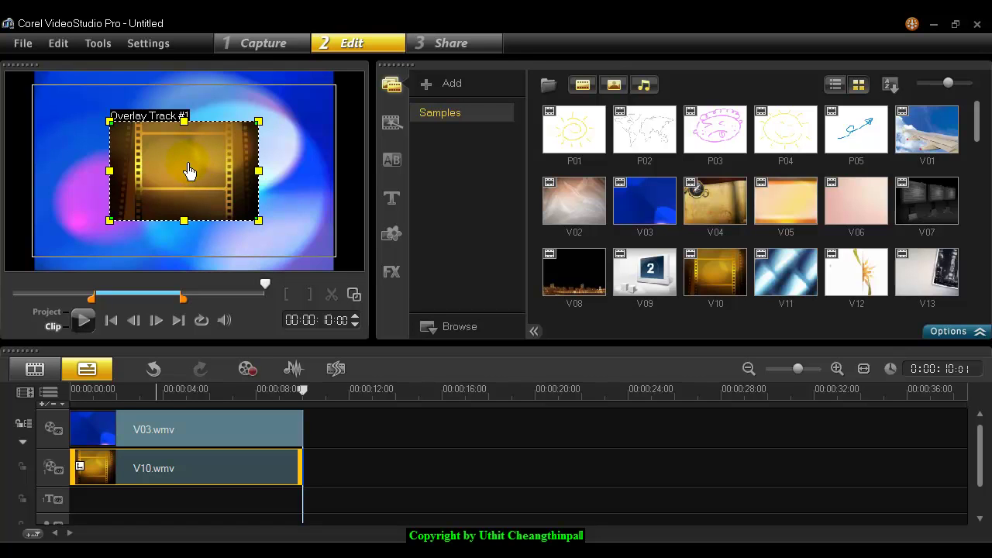
{"action": "left_click", "coordinate": [259, 225]}
{"action": "left_click_drag", "start_coordinate": [259, 225], "coordinate": [281, 246]}
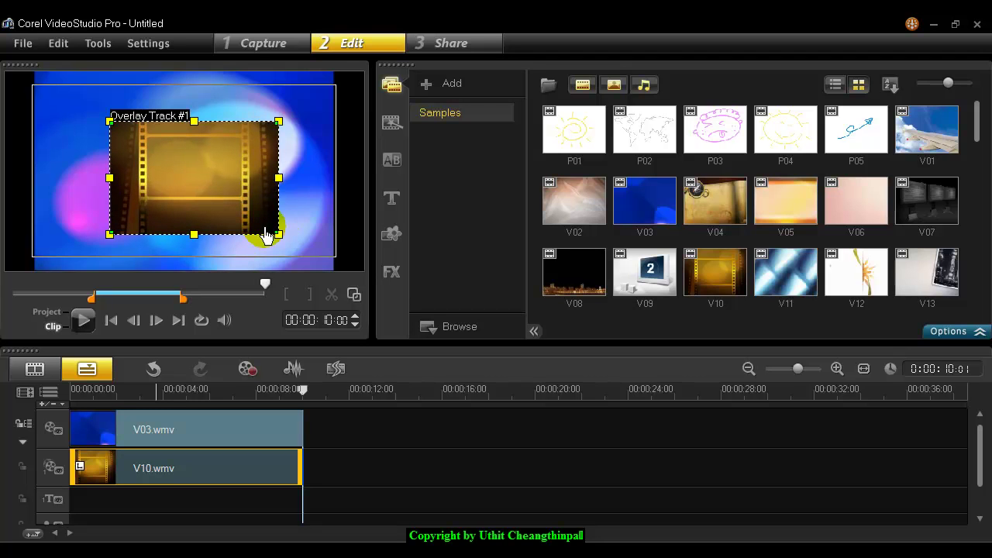
{"action": "left_click_drag", "start_coordinate": [109, 120], "coordinate": [144, 163]}
{"action": "left_click_drag", "start_coordinate": [228, 190], "coordinate": [135, 133]}
{"action": "left_click_drag", "start_coordinate": [177, 172], "coordinate": [210, 183]}
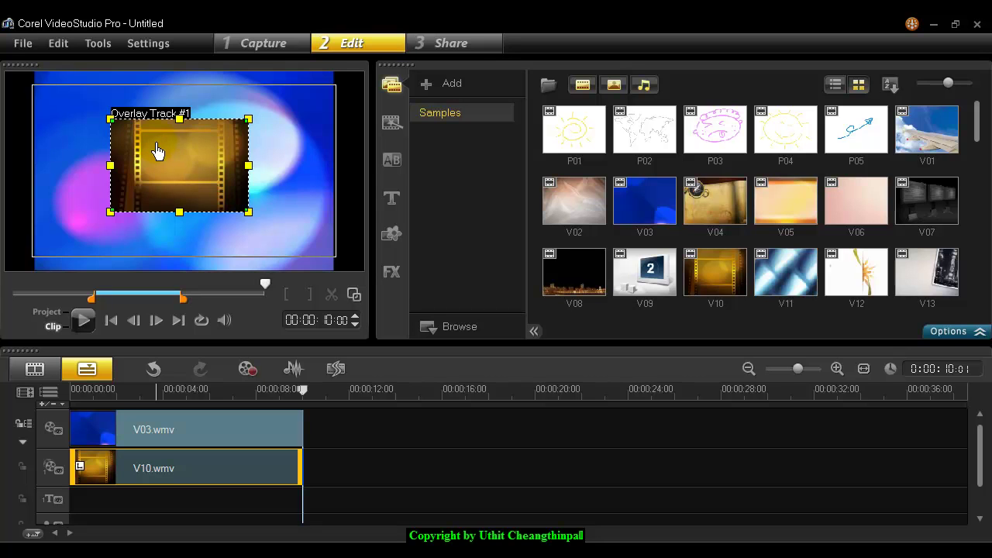
Distort the V10 overlay into a slanted shape by pulling its upper-left and lower-right corner nodes inward
{"action": "left_click", "coordinate": [247, 122]}
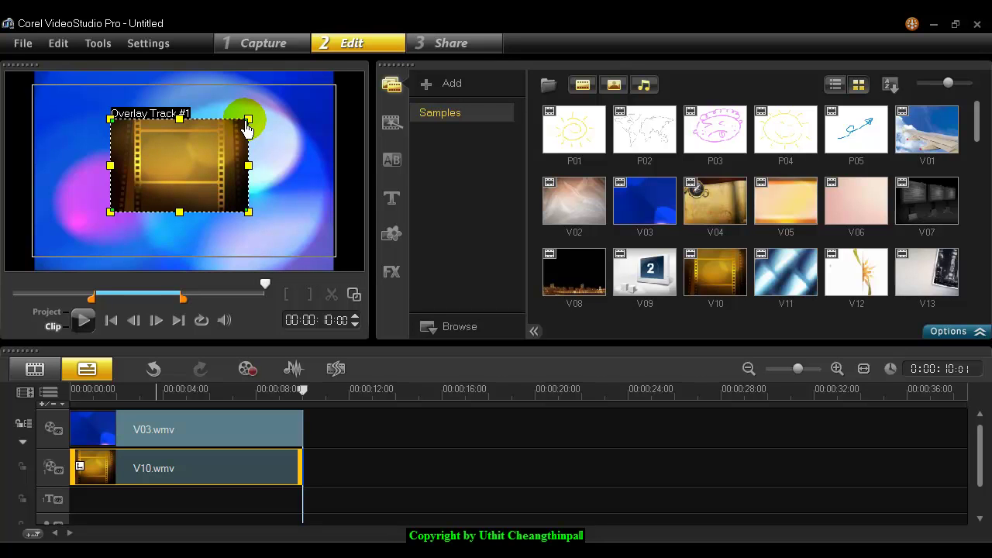
{"action": "left_click", "coordinate": [217, 217]}
{"action": "left_click", "coordinate": [248, 213]}
{"action": "left_click", "coordinate": [111, 120]}
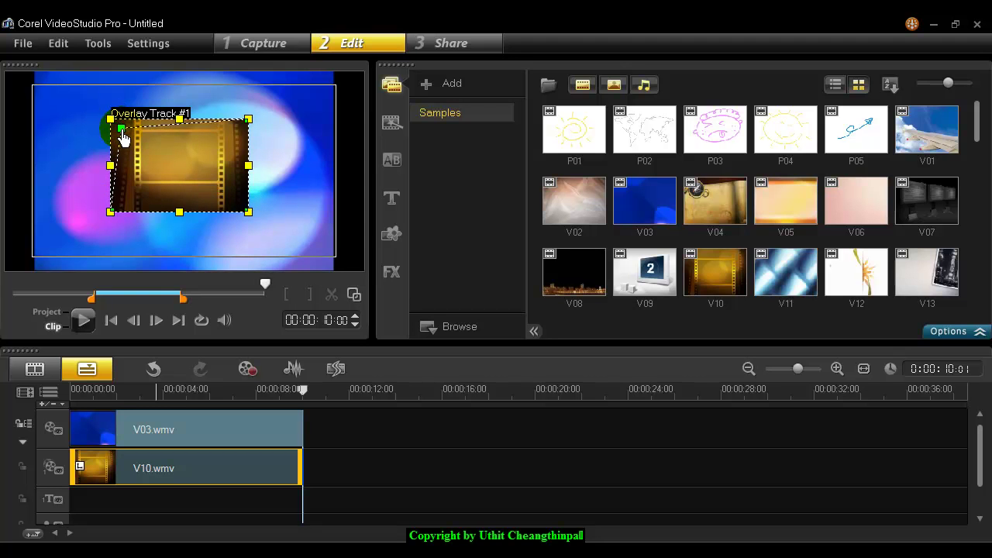
{"action": "left_click_drag", "start_coordinate": [110, 122], "coordinate": [121, 127]}
{"action": "left_click", "coordinate": [252, 188]}
{"action": "left_click", "coordinate": [248, 212]}
{"action": "left_click_drag", "start_coordinate": [247, 214], "coordinate": [194, 183]}
{"action": "left_click_drag", "start_coordinate": [123, 140], "coordinate": [138, 144]}
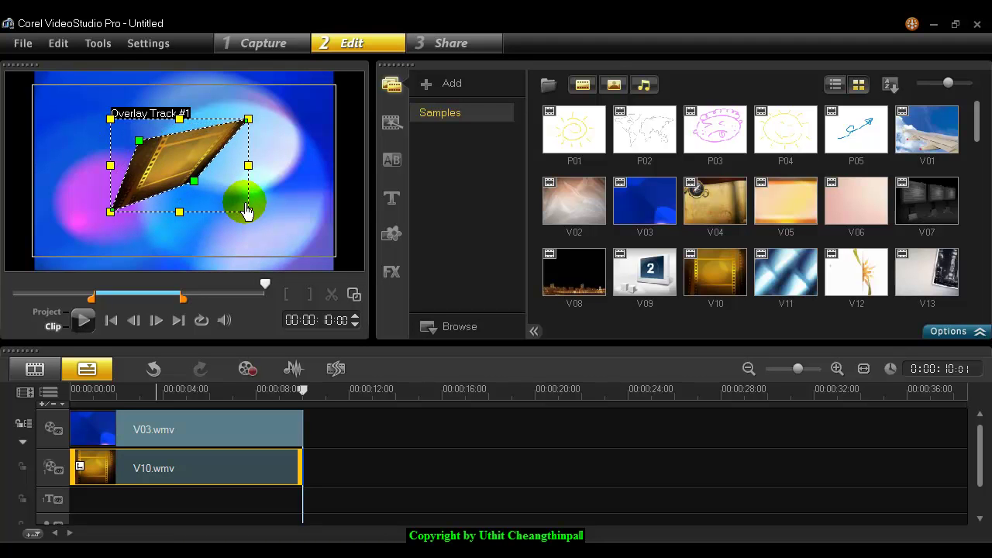
Stretch the distorted overlay's bounding box outward on its right, lower and upper sides
{"action": "left_click_drag", "start_coordinate": [249, 165], "coordinate": [273, 165]}
{"action": "left_click_drag", "start_coordinate": [196, 216], "coordinate": [199, 235]}
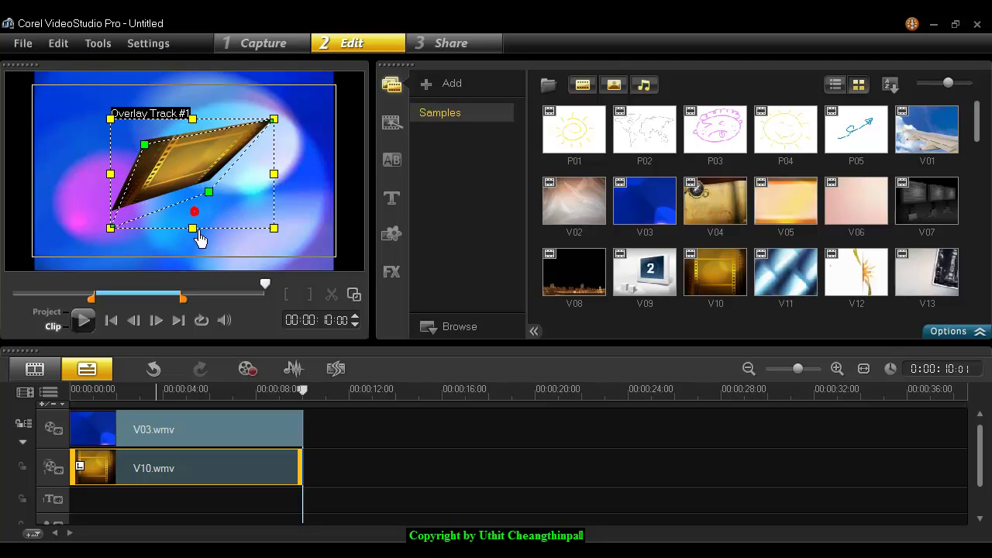
{"action": "left_click_drag", "start_coordinate": [192, 118], "coordinate": [192, 107]}
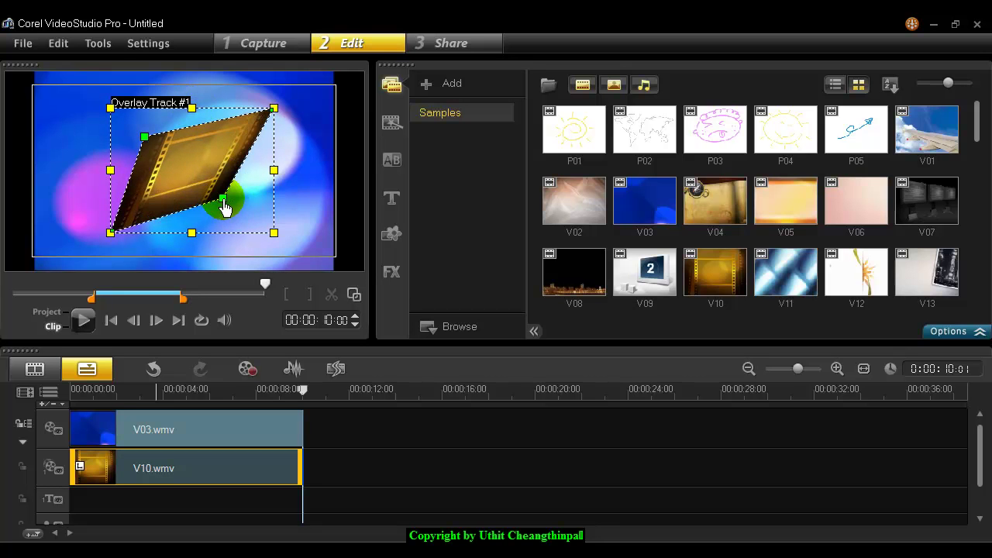
Play the project from the beginning and check the distorted overlay at 00:00:04:17
{"action": "left_click_drag", "start_coordinate": [179, 401], "coordinate": [71, 397]}
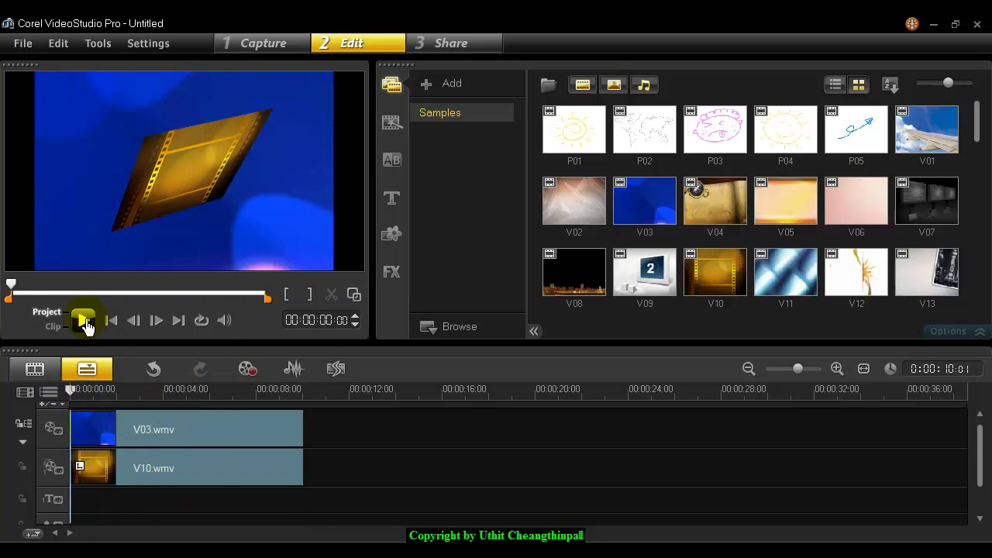
{"action": "left_click", "coordinate": [378, 393]}
{"action": "key", "text": "space"}
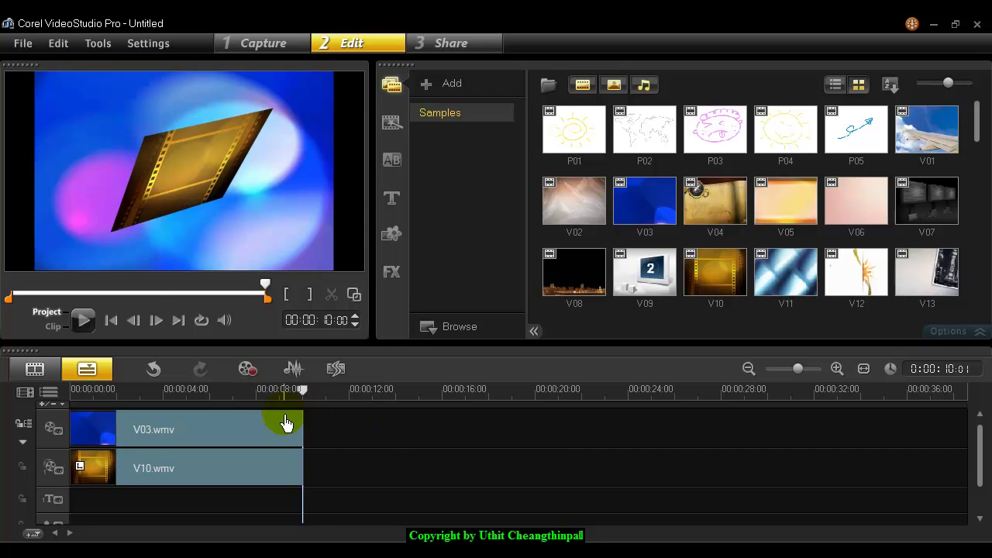
{"action": "left_click", "coordinate": [179, 391]}
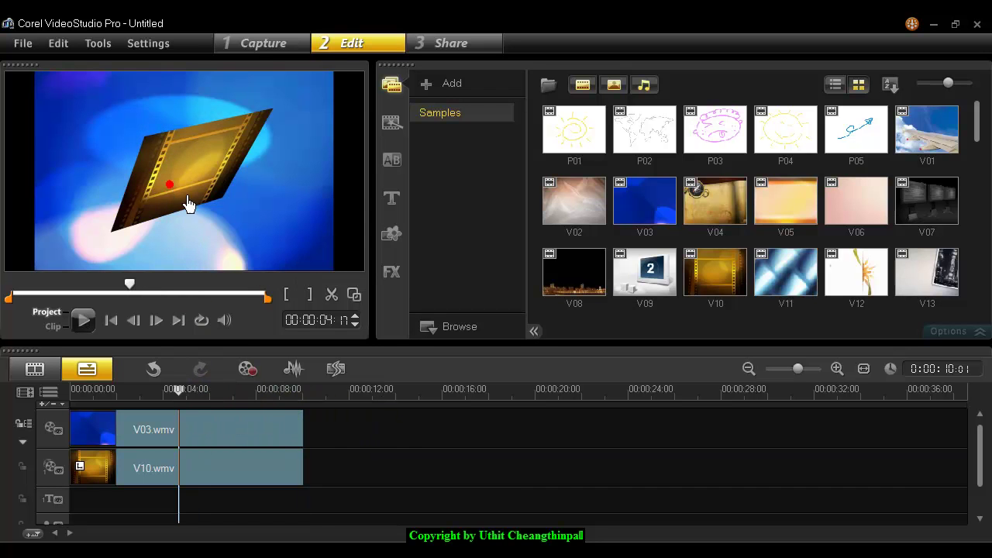
Undo the overlay's stretching and corner distortions back to its undistorted rectangle
{"action": "left_click", "coordinate": [154, 371]}
{"action": "left_click", "coordinate": [154, 370]}
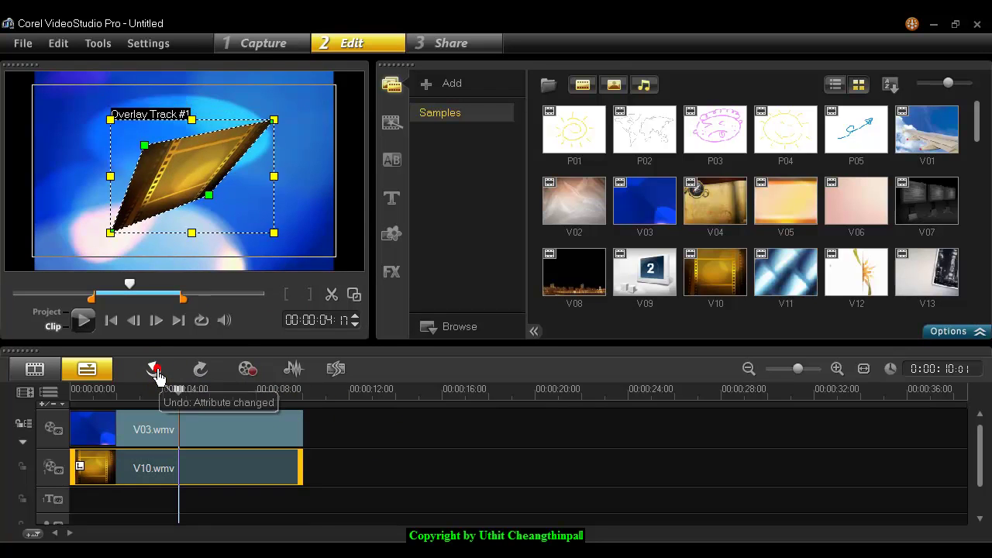
{"action": "left_click", "coordinate": [154, 370]}
{"action": "left_click", "coordinate": [154, 371]}
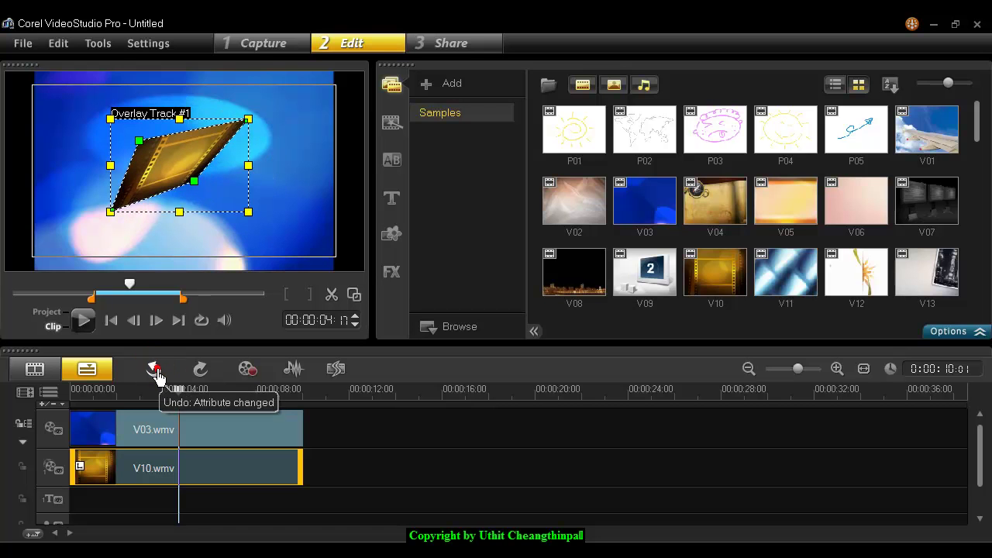
{"action": "left_click", "coordinate": [154, 371]}
{"action": "left_click", "coordinate": [154, 371]}
{"action": "left_click", "coordinate": [154, 371]}
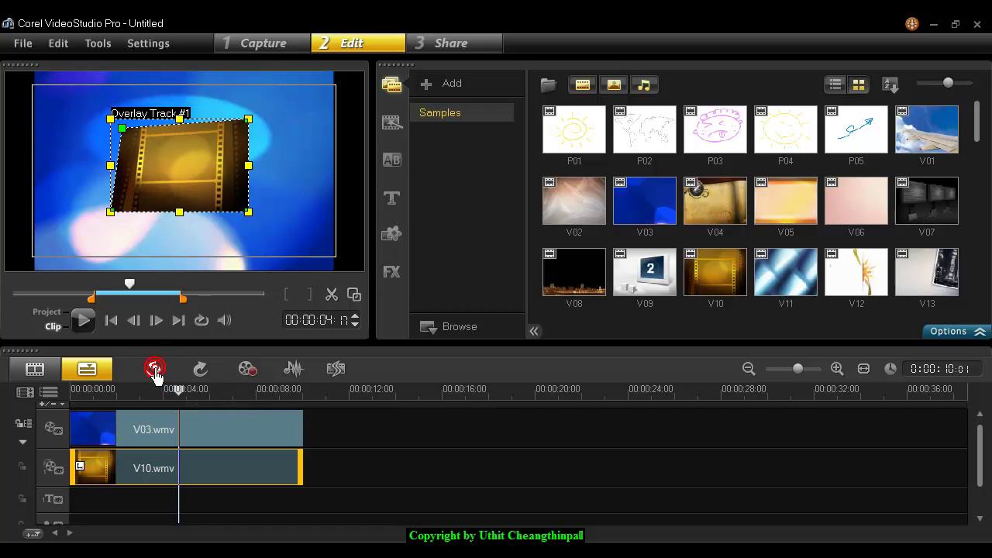
{"action": "left_click", "coordinate": [154, 371]}
Shrink the V10 overlay slightly from its upper-left corner
{"action": "left_click", "coordinate": [199, 255]}
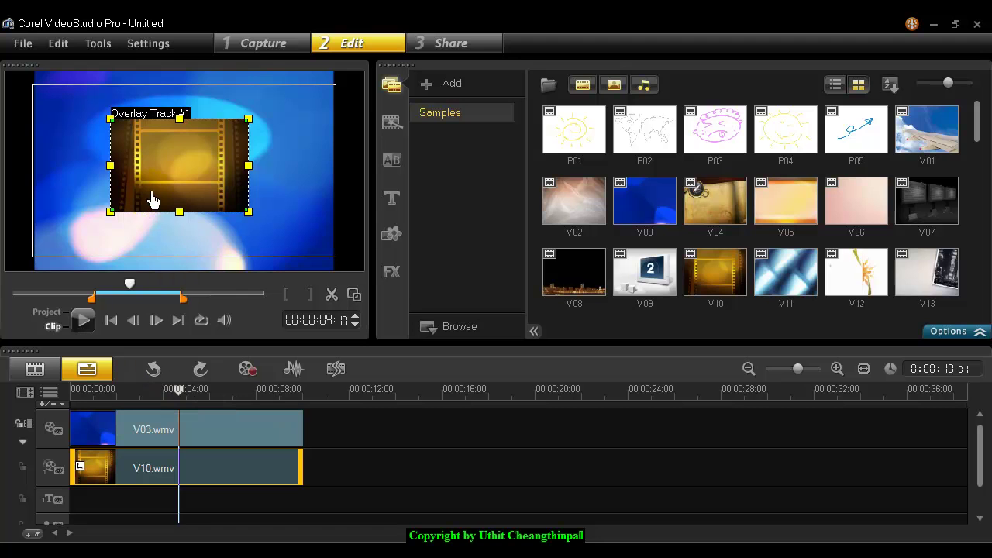
{"action": "left_click_drag", "start_coordinate": [111, 120], "coordinate": [127, 133]}
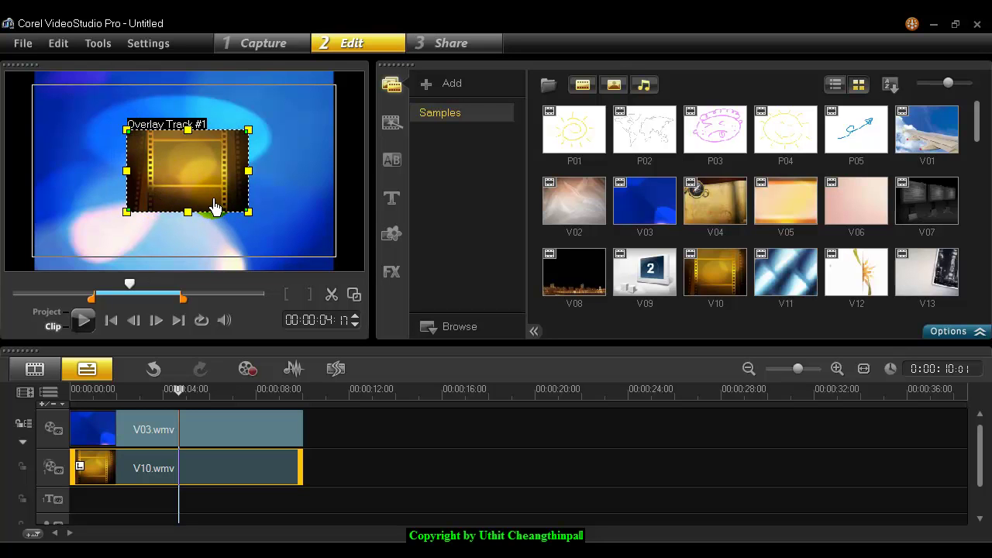
Examine the V10 overlay clip's attribute options and its anchoring, sizing and distortion-reset commands
{"action": "left_click", "coordinate": [215, 471]}
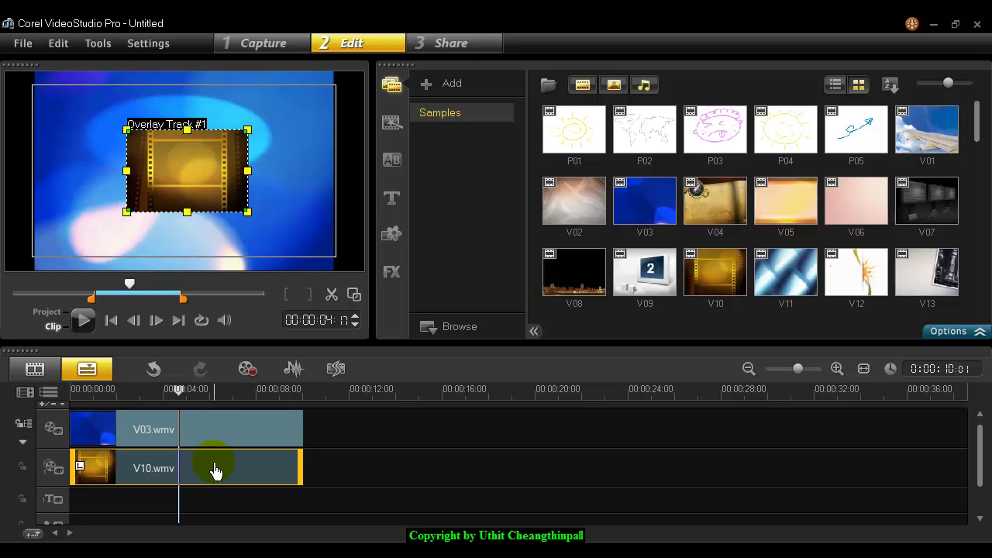
{"action": "left_click", "coordinate": [947, 334]}
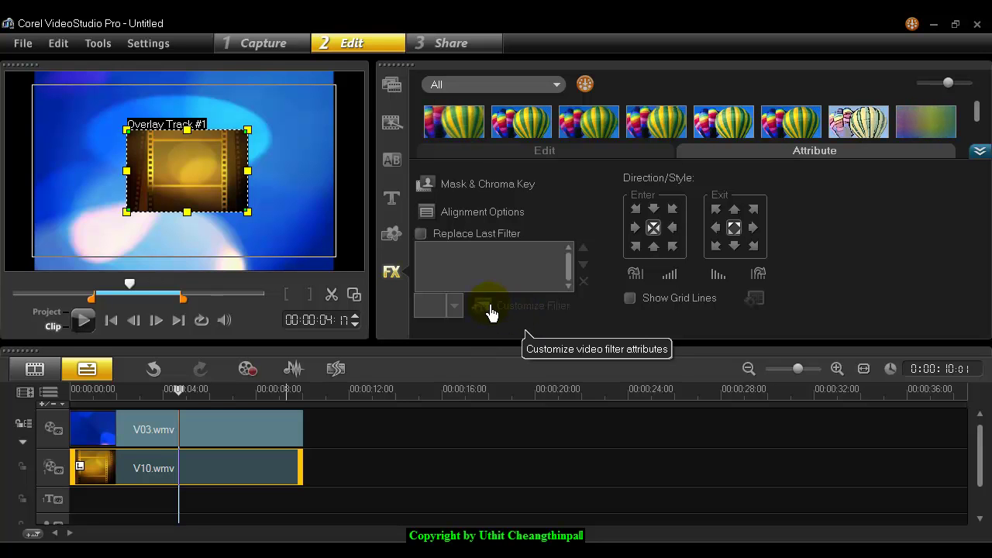
{"action": "left_click", "coordinate": [979, 151]}
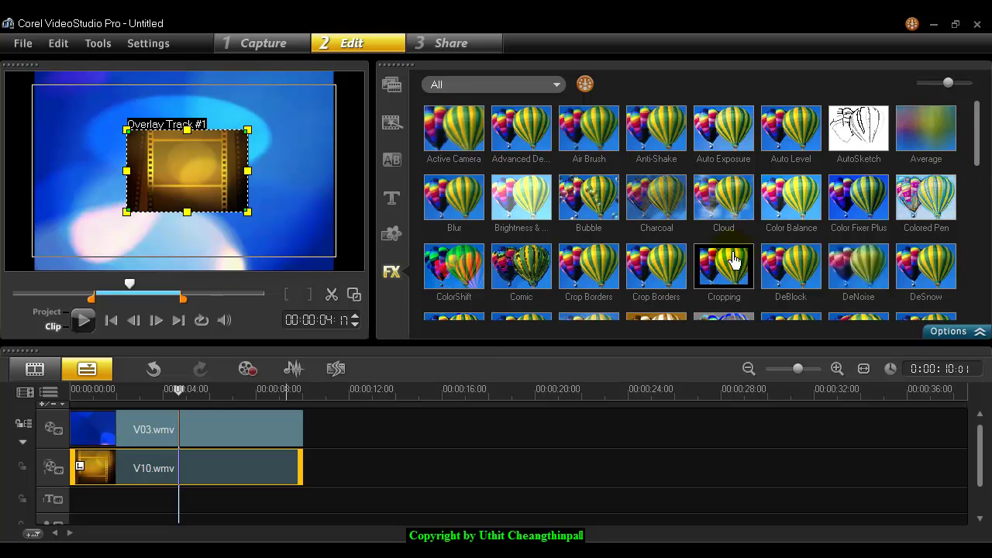
{"action": "right_click", "coordinate": [186, 169]}
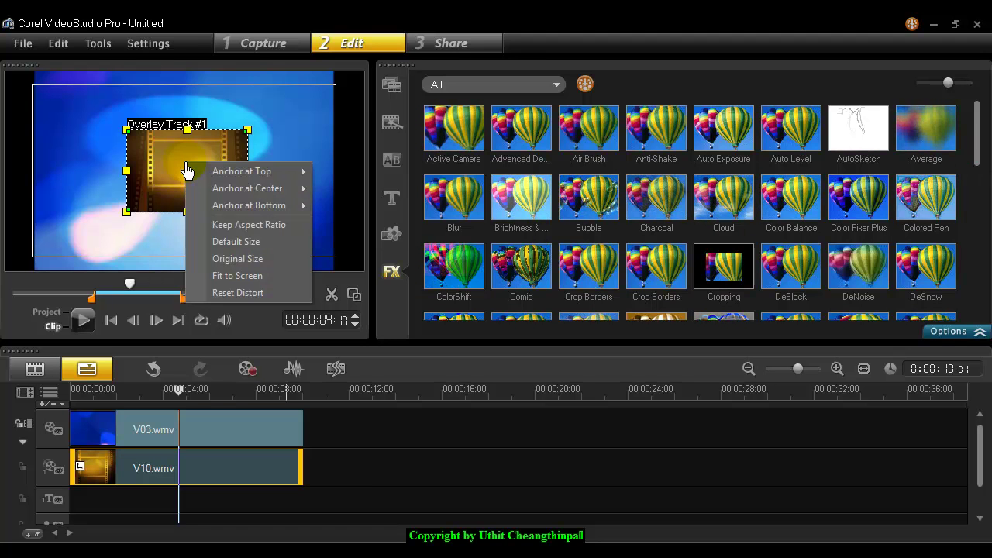
{"action": "left_click", "coordinate": [267, 296]}
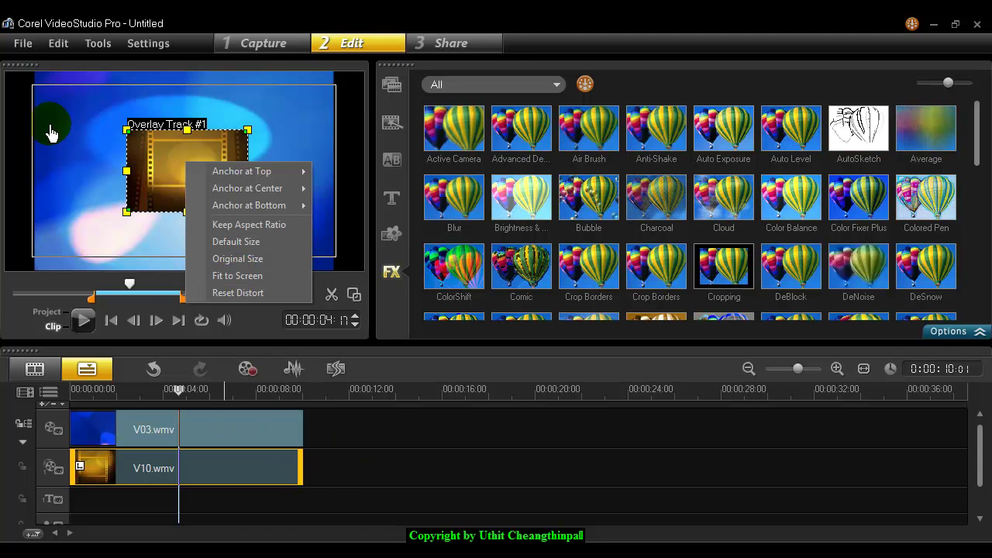
{"action": "left_click", "coordinate": [351, 465]}
{"action": "left_click", "coordinate": [222, 434]}
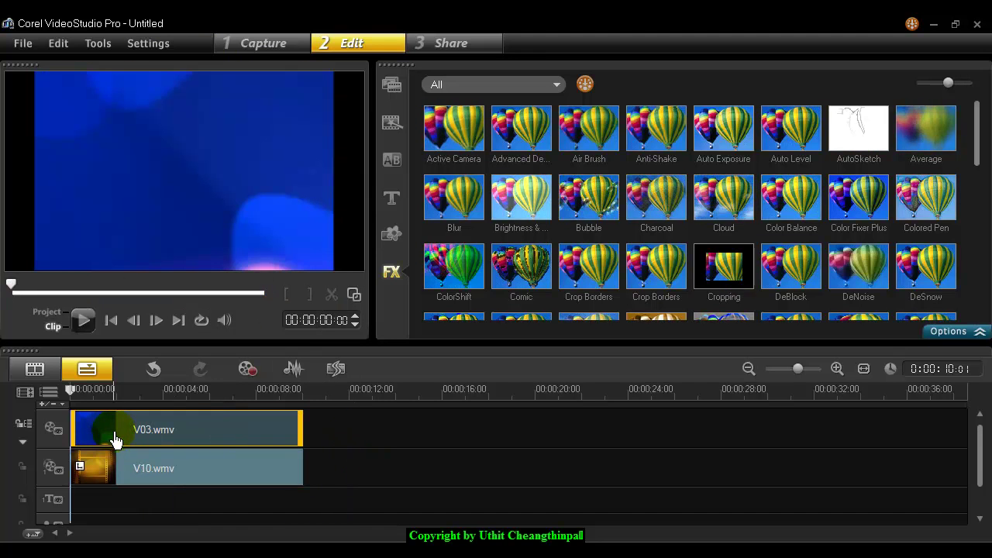
{"action": "left_click", "coordinate": [154, 430]}
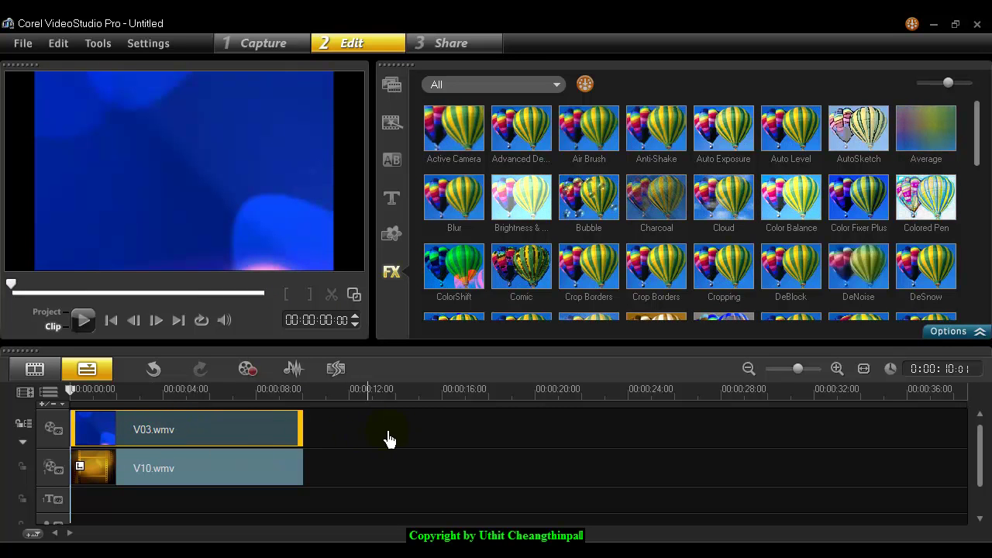
{"action": "left_click", "coordinate": [205, 430]}
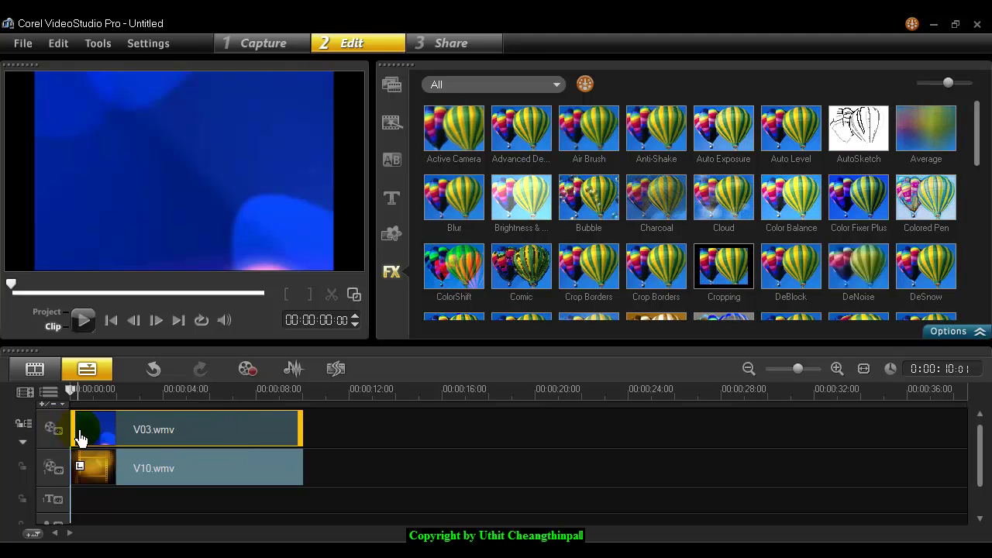
Move the V10 clip along the overlay track to start at about 11 seconds, just past the end of V03
{"action": "left_click", "coordinate": [160, 480]}
{"action": "left_click_drag", "start_coordinate": [126, 472], "coordinate": [370, 470]}
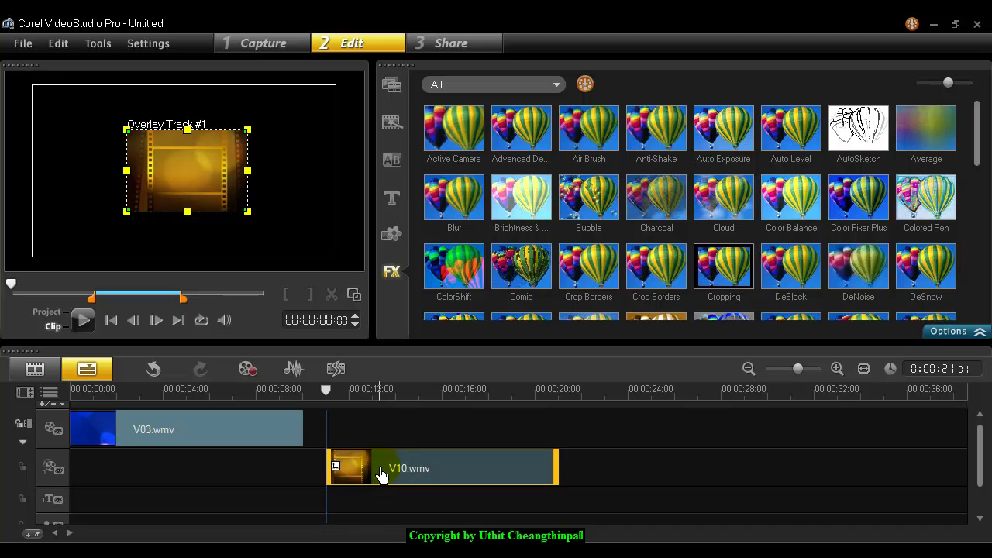
Try Fit to Screen on the V10 overlay, checking it at 00:00:13:07, and undo the fit
{"action": "right_click", "coordinate": [180, 172]}
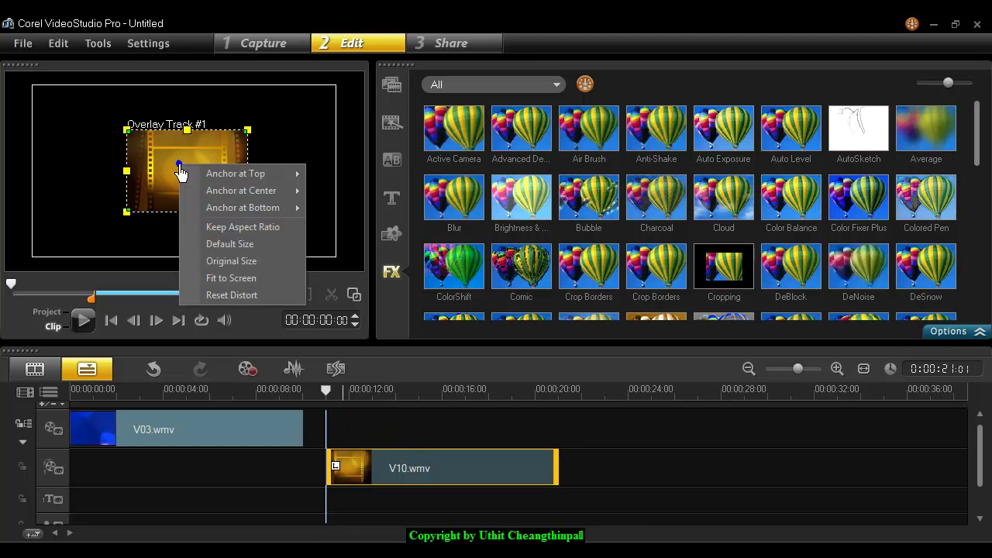
{"action": "left_click", "coordinate": [208, 279]}
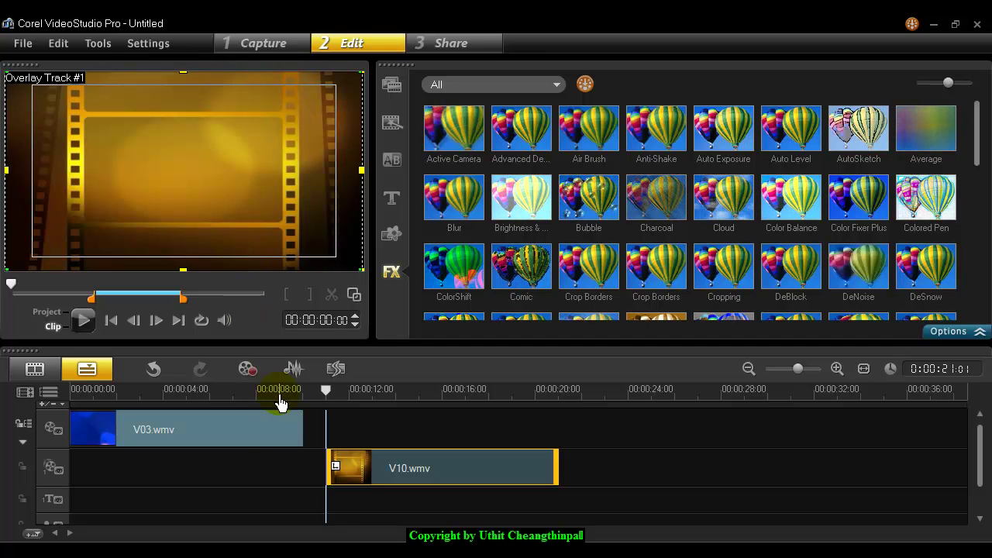
{"action": "left_click_drag", "start_coordinate": [272, 395], "coordinate": [379, 392]}
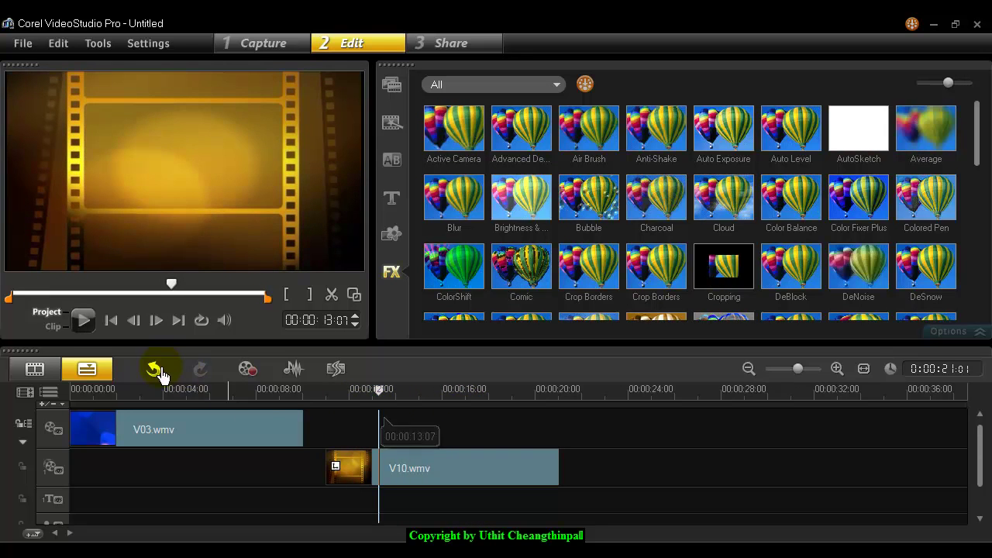
{"action": "left_click", "coordinate": [153, 369]}
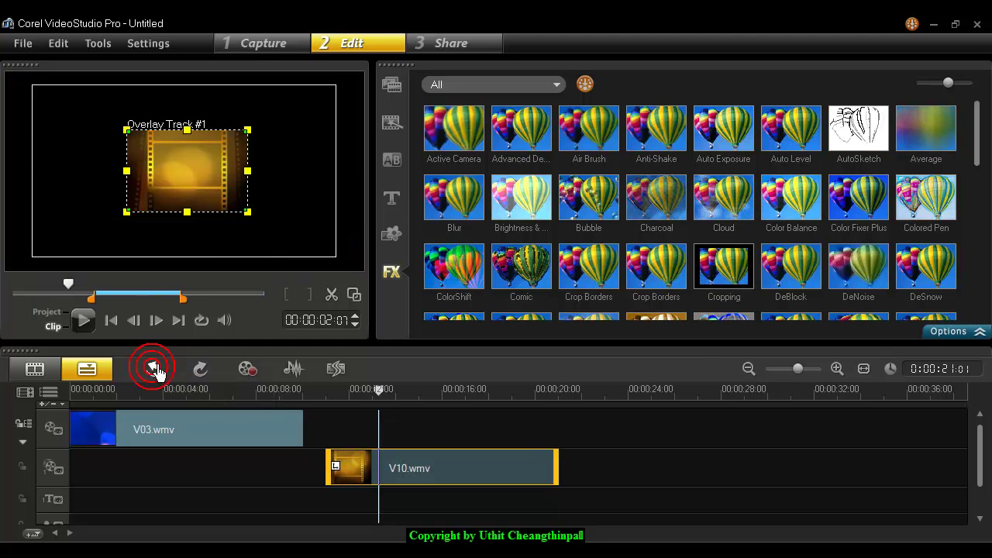
Stretch the V10 overlay taller from its upper edge, and restore its proportions with Keep Aspect Ratio
{"action": "right_click", "coordinate": [188, 180]}
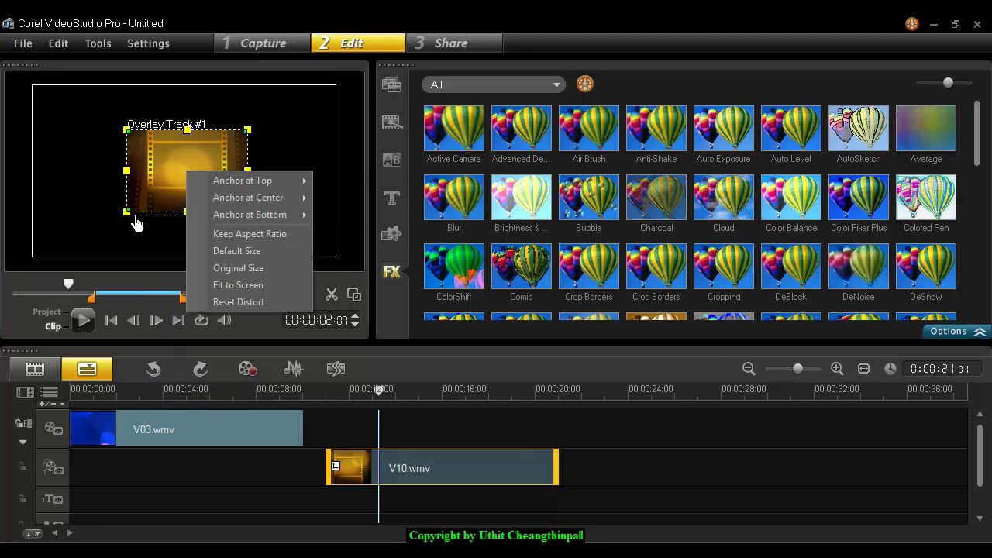
{"action": "left_click", "coordinate": [241, 236]}
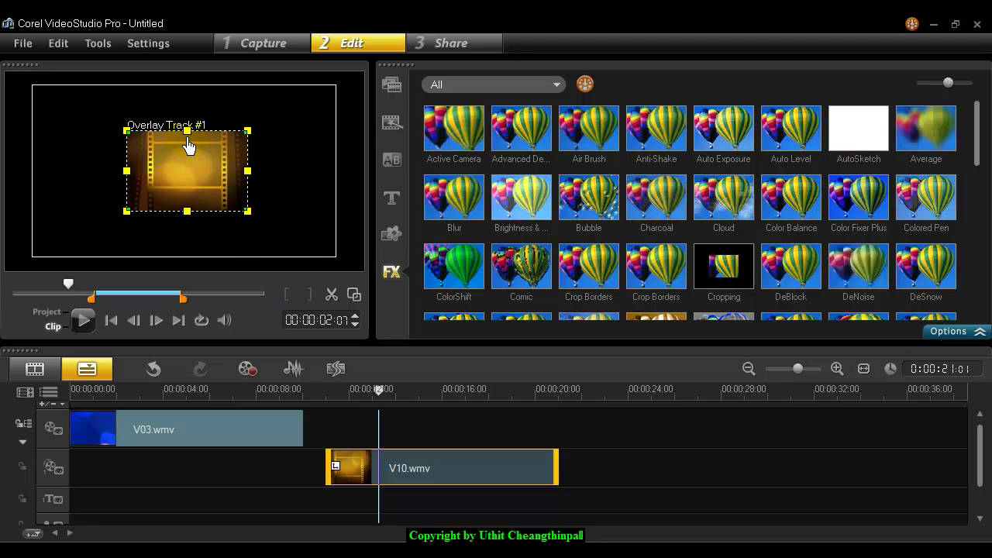
{"action": "left_click_drag", "start_coordinate": [186, 130], "coordinate": [187, 108]}
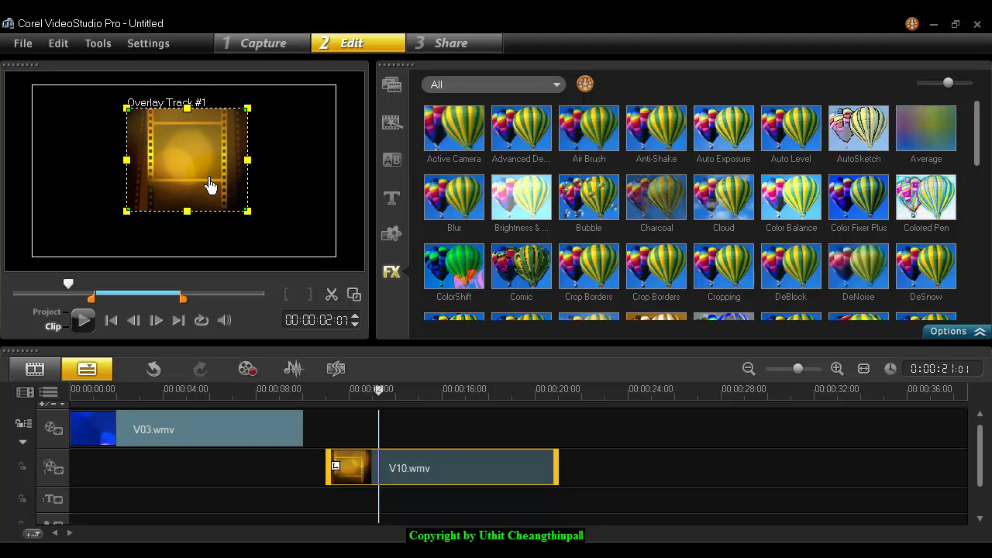
{"action": "right_click", "coordinate": [175, 151]}
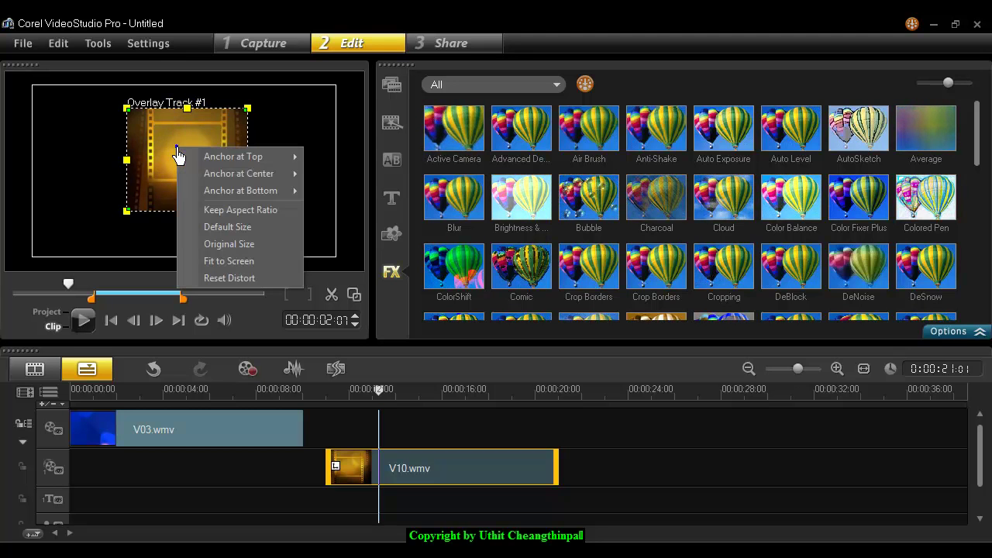
{"action": "left_click", "coordinate": [261, 214]}
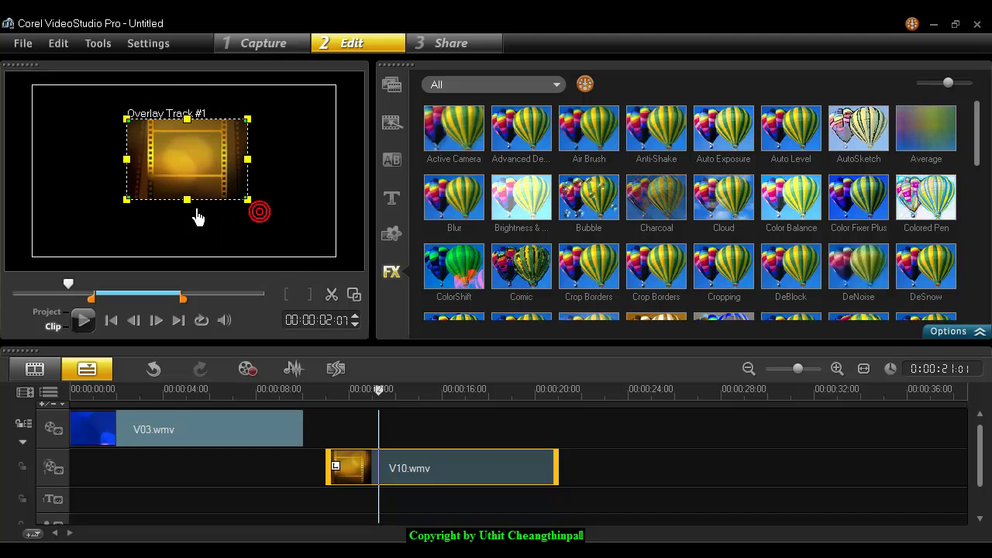
Try Original Size on the V10 overlay and undo the resize
{"action": "right_click", "coordinate": [172, 160]}
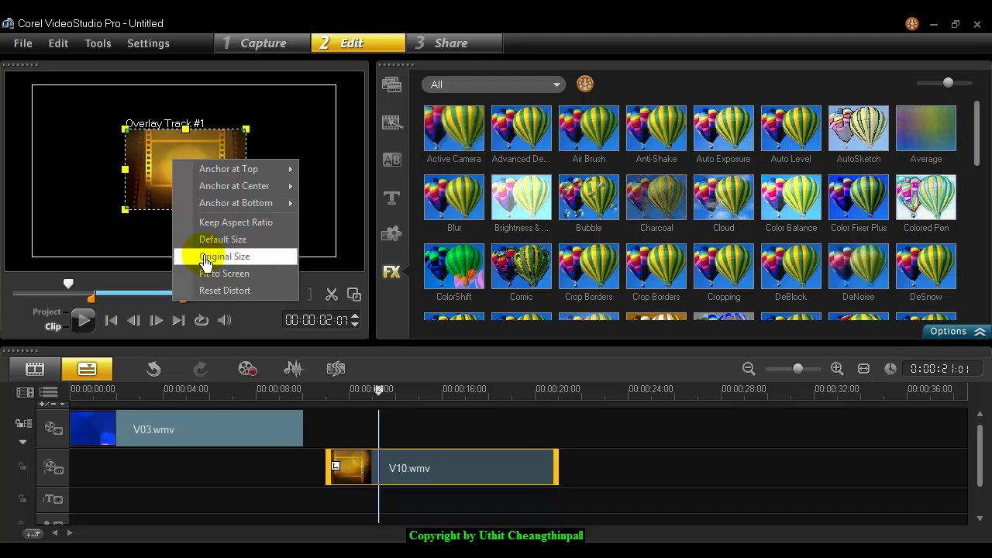
{"action": "left_click", "coordinate": [223, 258]}
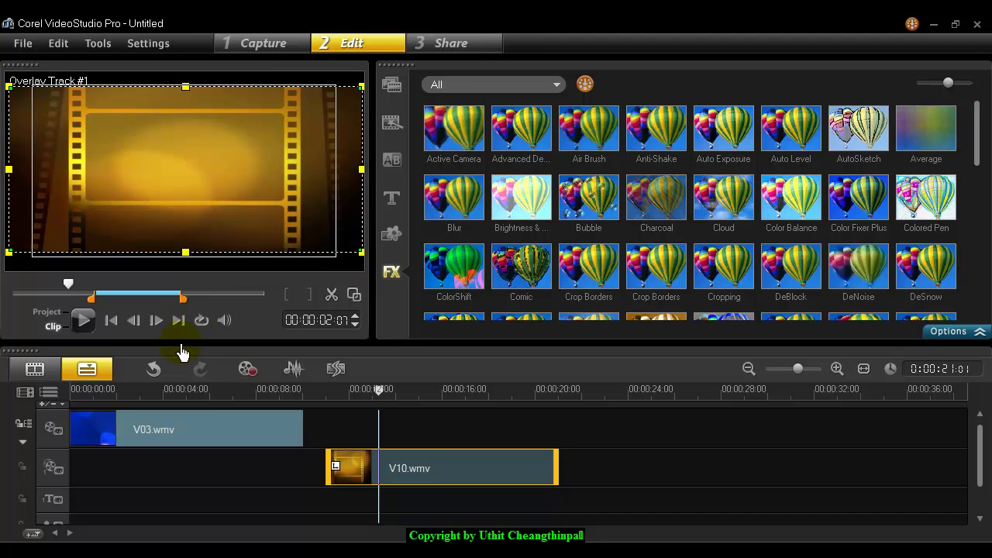
{"action": "left_click", "coordinate": [152, 369]}
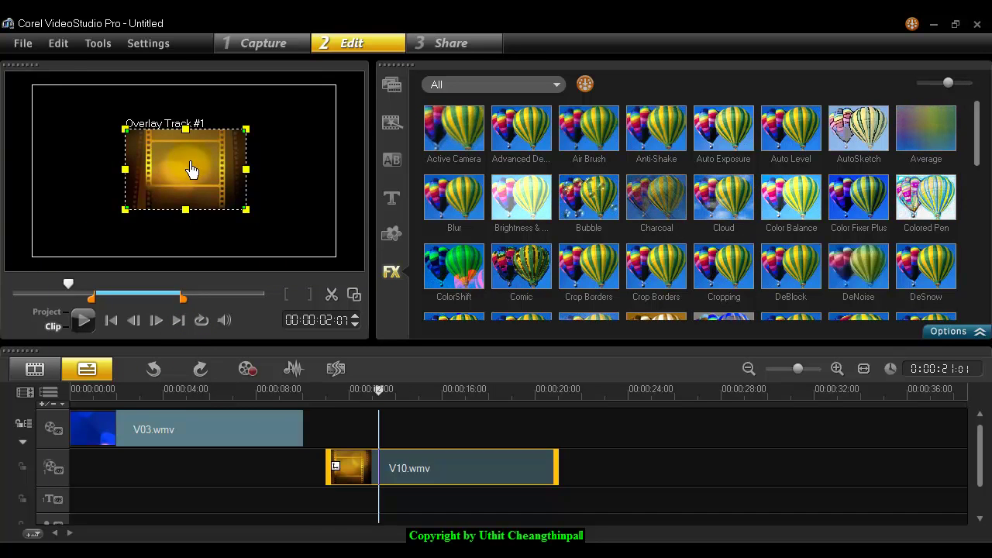
Move the V10 clip to the start of the timeline beneath V03 and shift its overlay toward the frame's right side
{"action": "left_click_drag", "start_coordinate": [388, 474], "coordinate": [166, 465]}
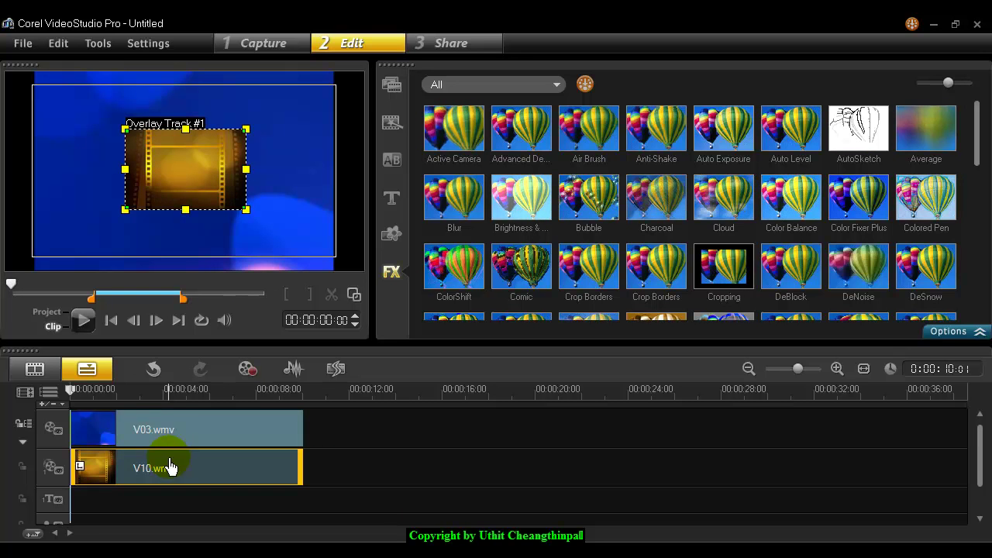
{"action": "left_click", "coordinate": [142, 393]}
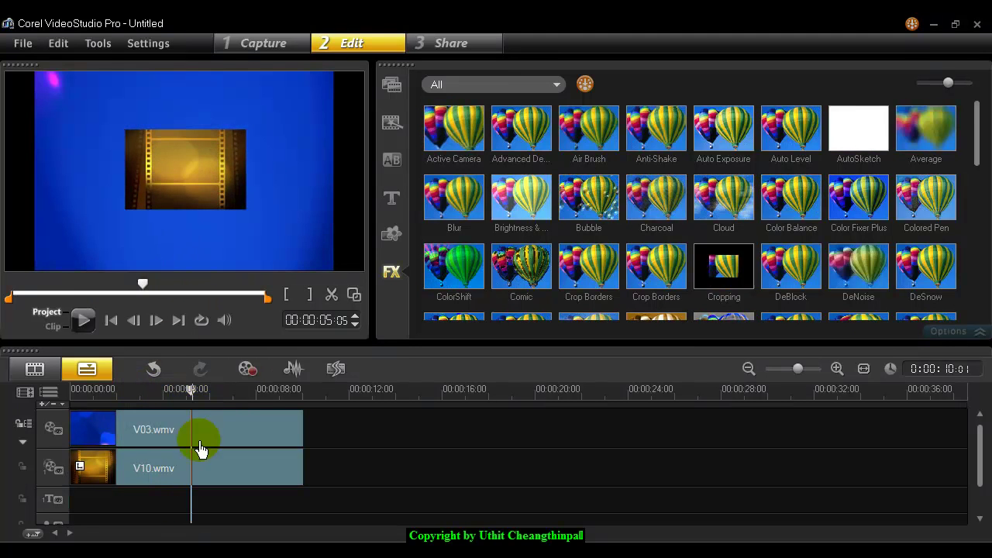
{"action": "left_click", "coordinate": [209, 474]}
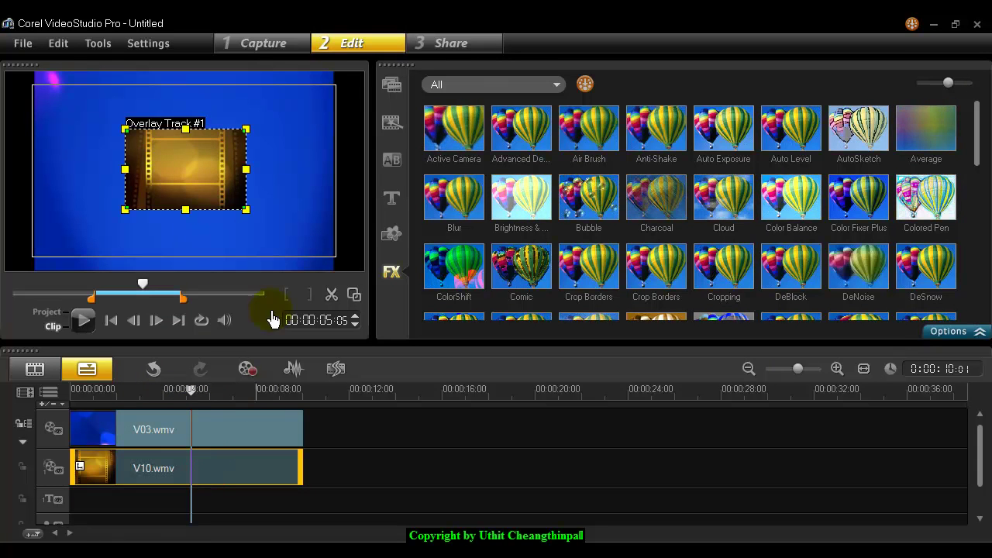
{"action": "left_click_drag", "start_coordinate": [202, 170], "coordinate": [267, 217]}
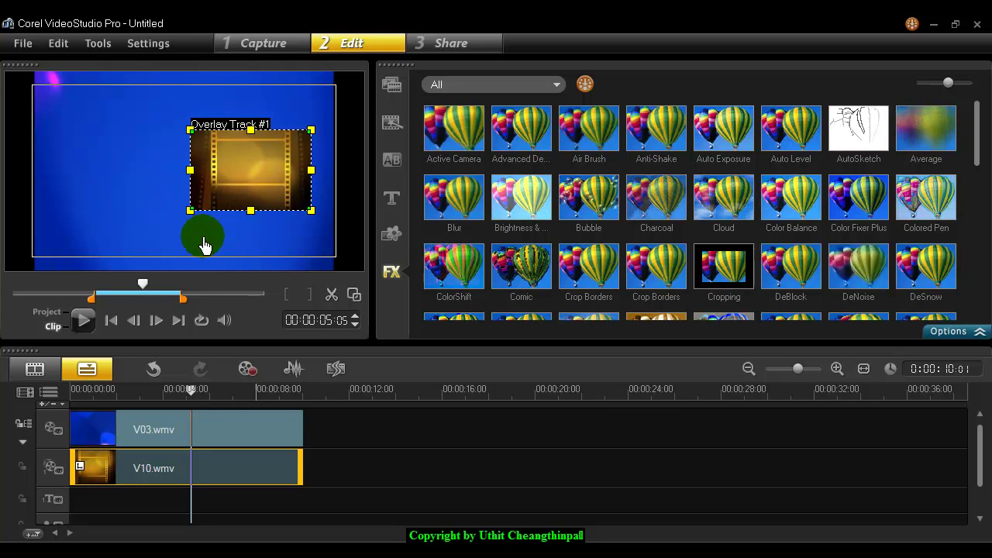
Try the Anchor at Top positions on the V10 overlay in turn: Left, Right and Center
{"action": "right_click", "coordinate": [244, 161]}
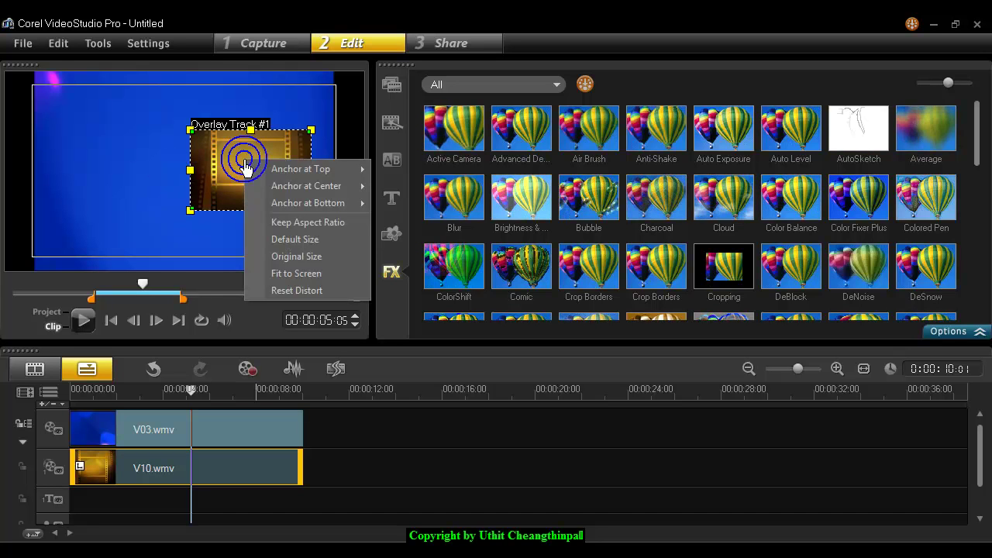
{"action": "mouse_move", "coordinate": [283, 169]}
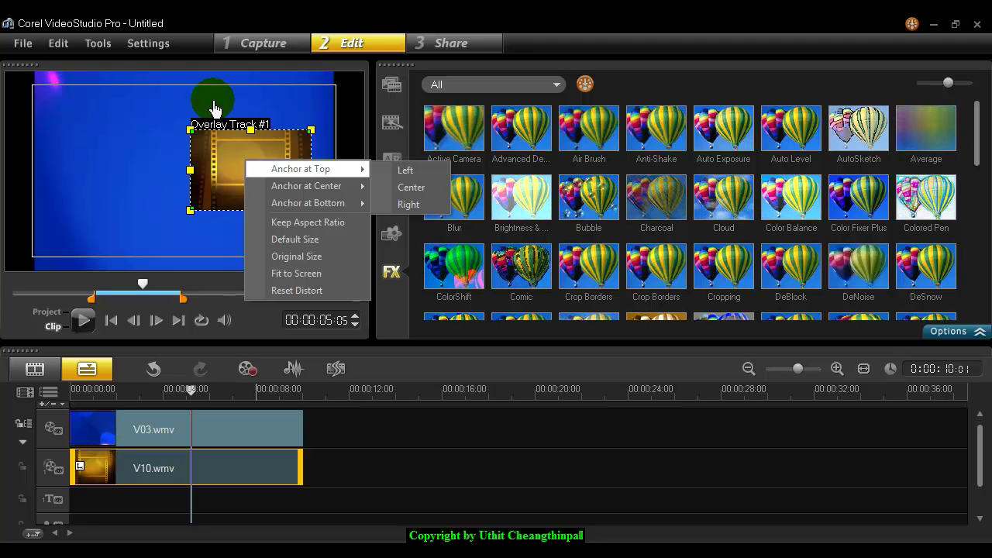
{"action": "left_click", "coordinate": [405, 169]}
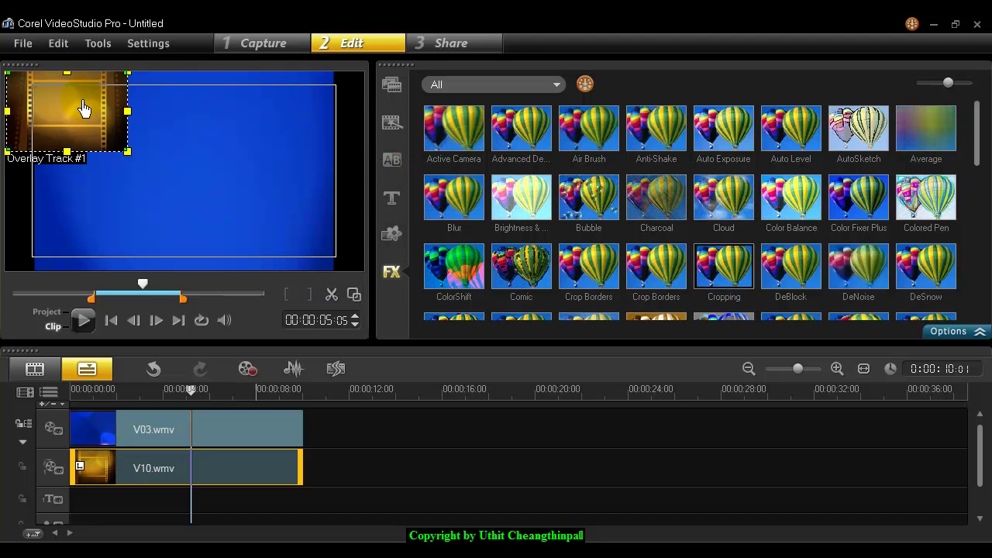
{"action": "right_click", "coordinate": [62, 106]}
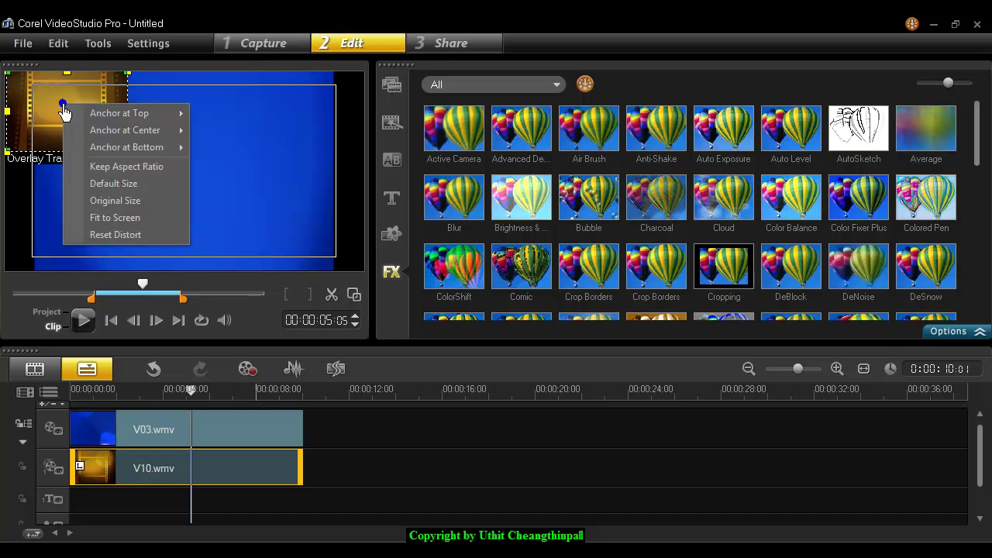
{"action": "left_click", "coordinate": [111, 114]}
{"action": "left_click", "coordinate": [227, 148]}
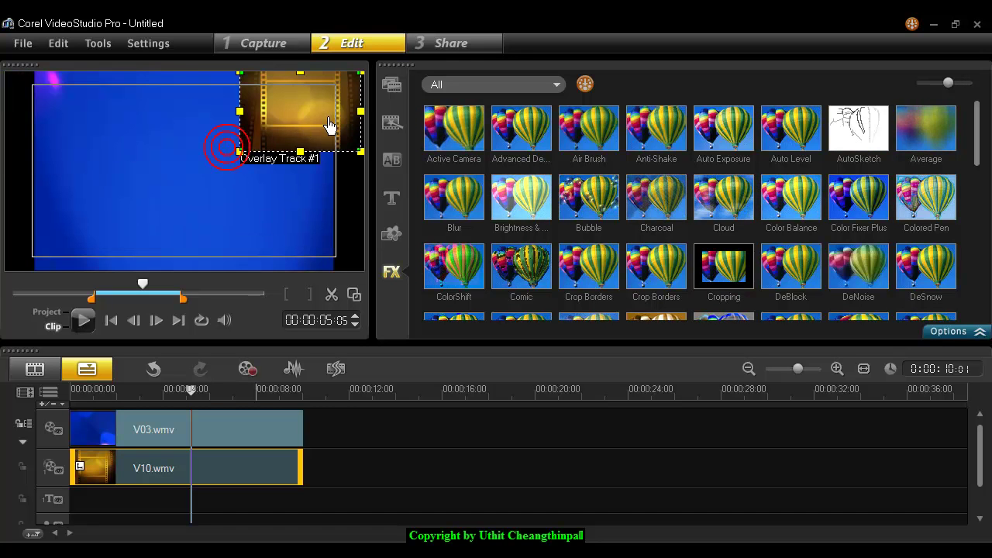
{"action": "right_click", "coordinate": [311, 122]}
{"action": "mouse_move", "coordinate": [340, 121]}
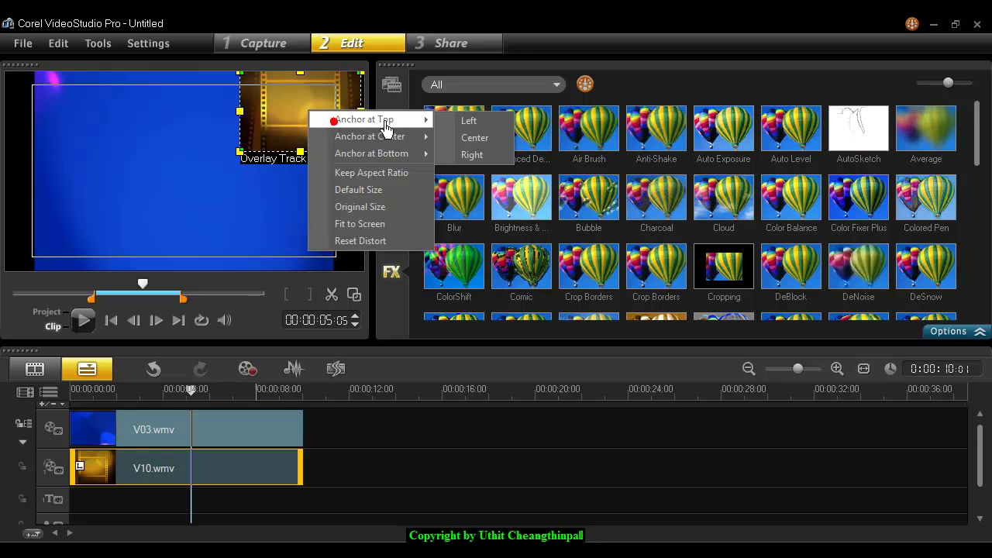
{"action": "left_click", "coordinate": [474, 138]}
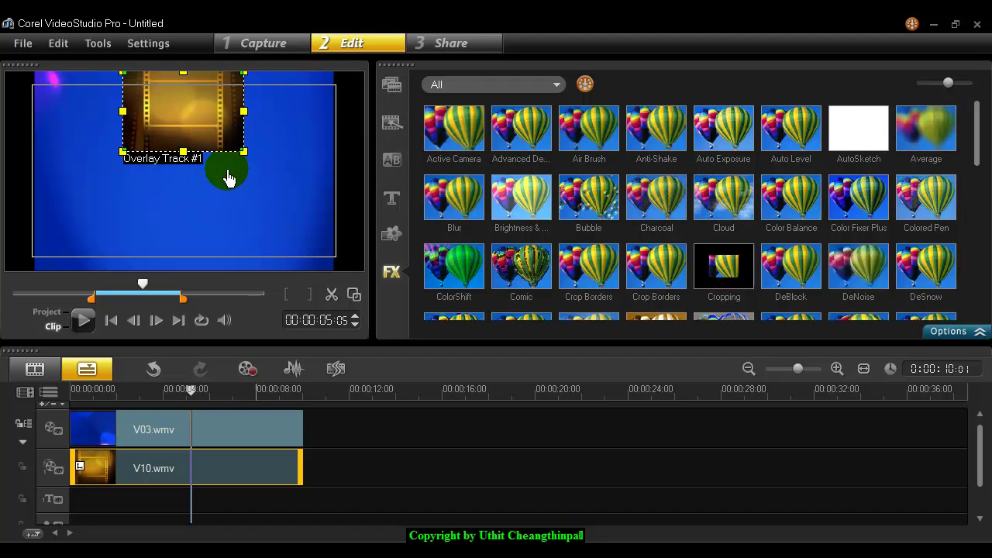
Try anchoring the V10 overlay at Center Left and at Bottom Left of the frame
{"action": "right_click", "coordinate": [172, 114]}
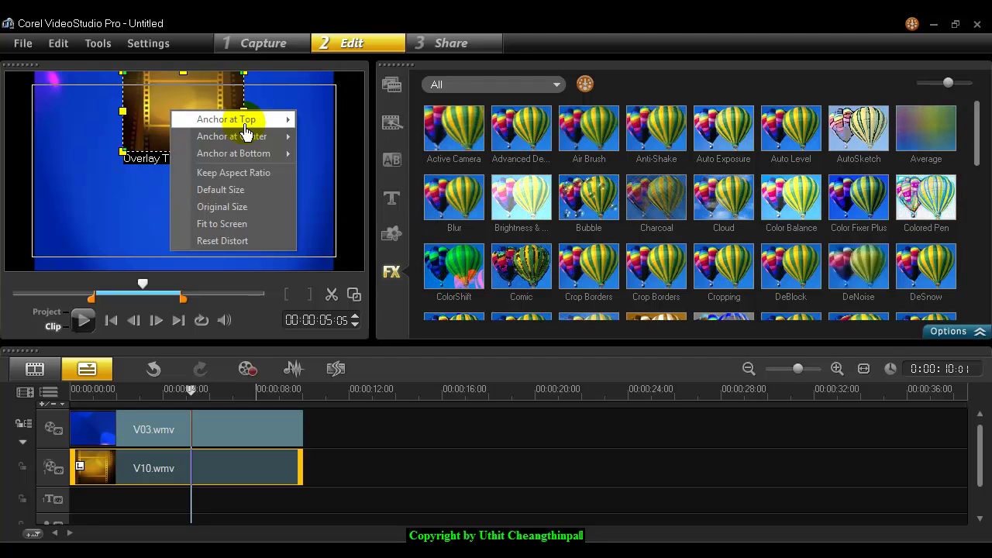
{"action": "mouse_move", "coordinate": [255, 139]}
{"action": "left_click", "coordinate": [314, 139]}
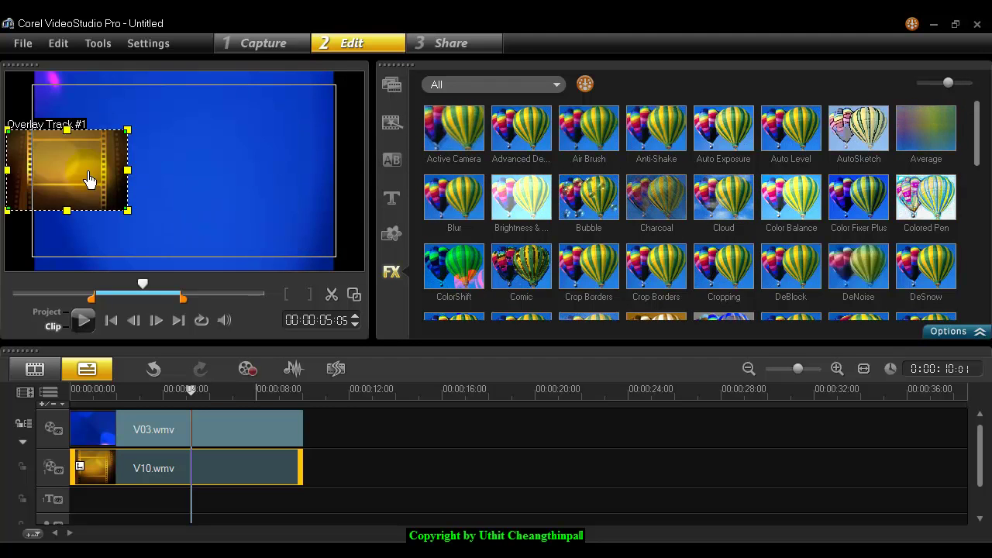
{"action": "right_click", "coordinate": [84, 168]}
{"action": "mouse_move", "coordinate": [193, 206]}
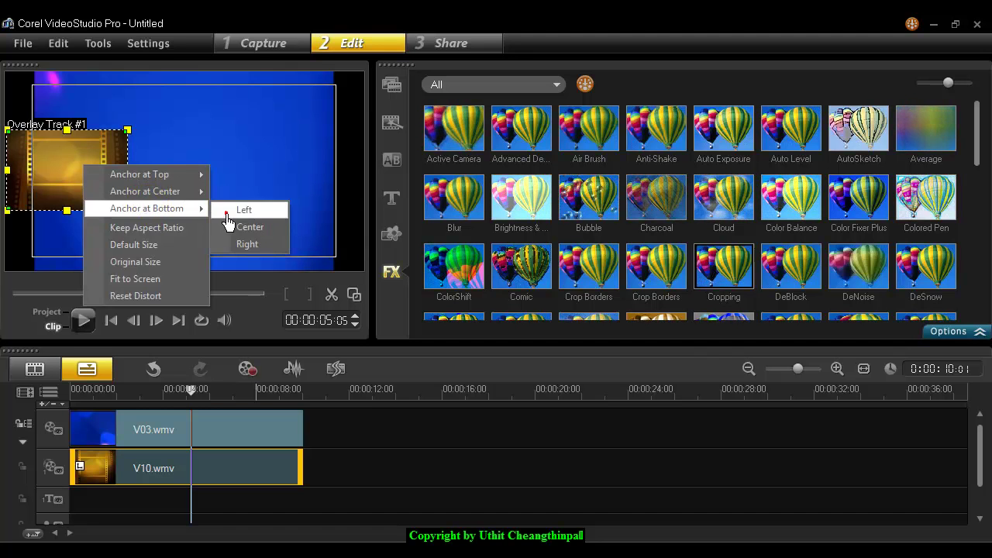
{"action": "left_click", "coordinate": [225, 213]}
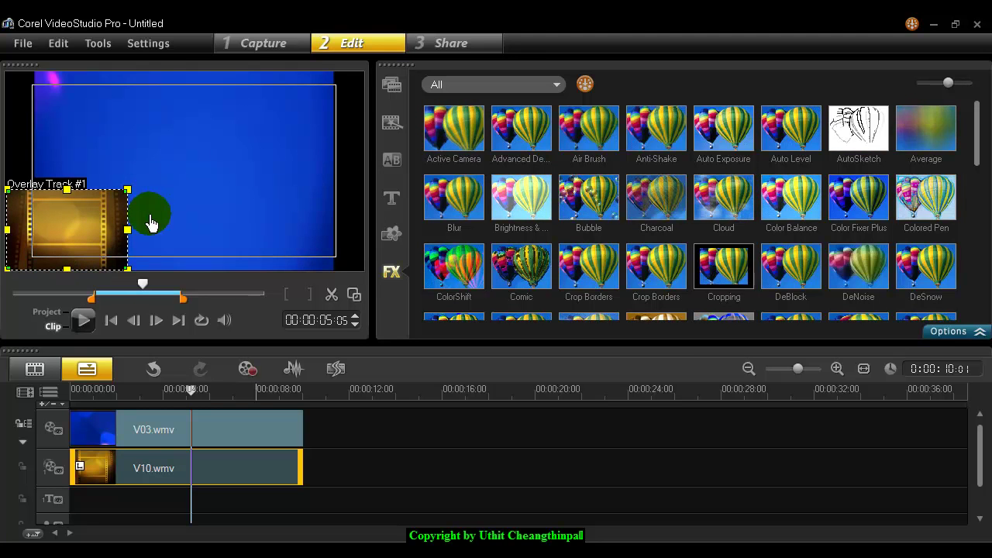
Anchor the V10 overlay at the exact center of the frame using Anchor at Center with Center alignment
{"action": "right_click", "coordinate": [84, 218]}
{"action": "mouse_move", "coordinate": [128, 252]}
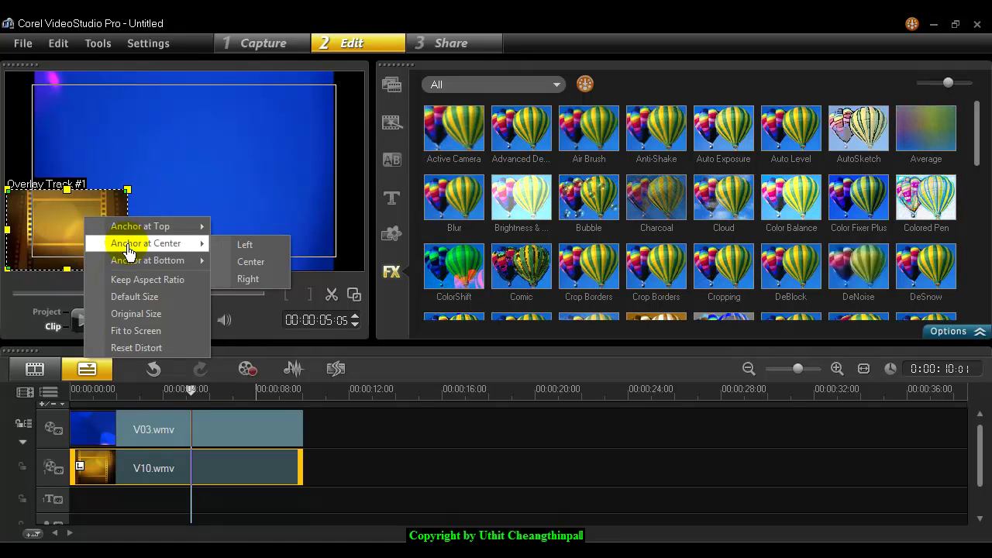
{"action": "left_click", "coordinate": [240, 261]}
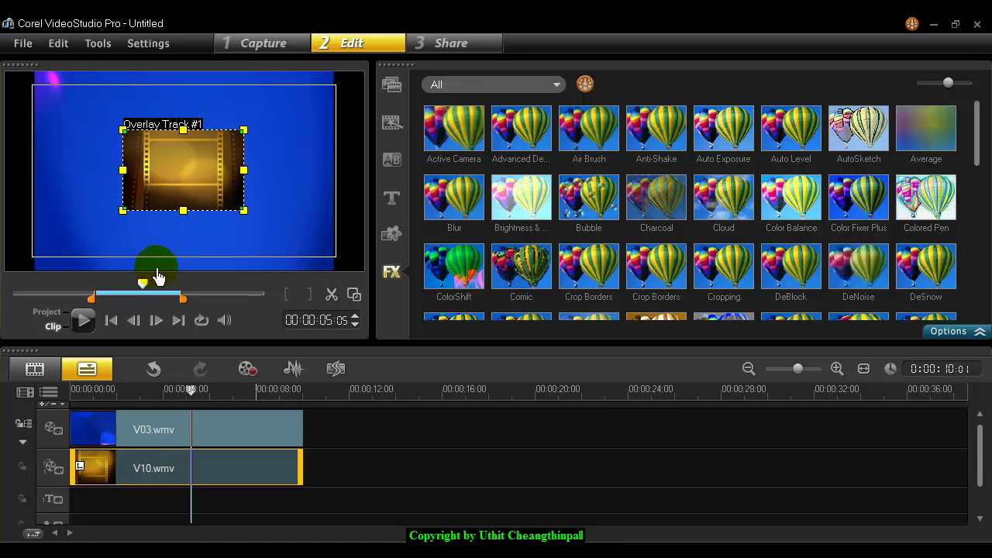
At 00:00:03:12, move the V10 overlay by hand into the upper-left corner of the title-safe area
{"action": "left_click_drag", "start_coordinate": [160, 393], "coordinate": [150, 414]}
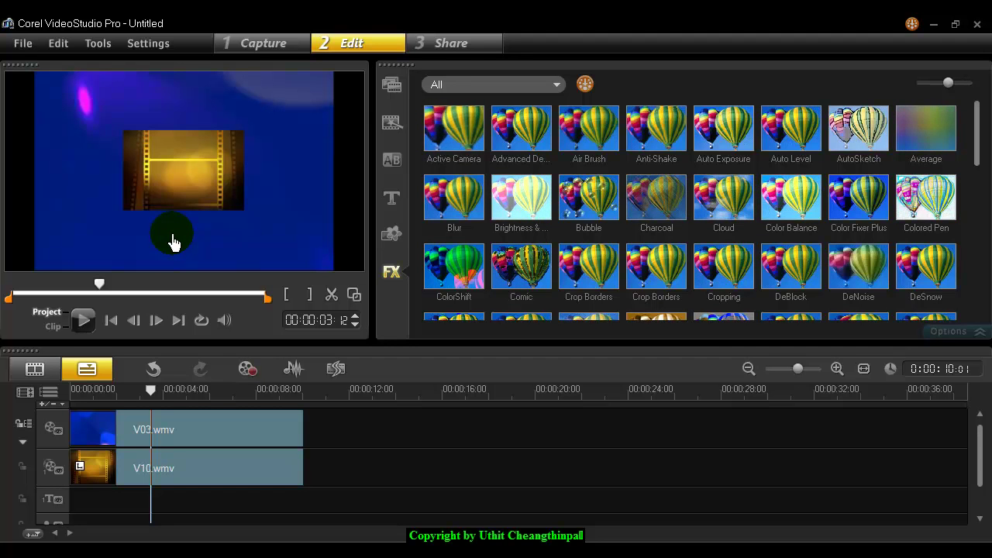
{"action": "left_click", "coordinate": [199, 466]}
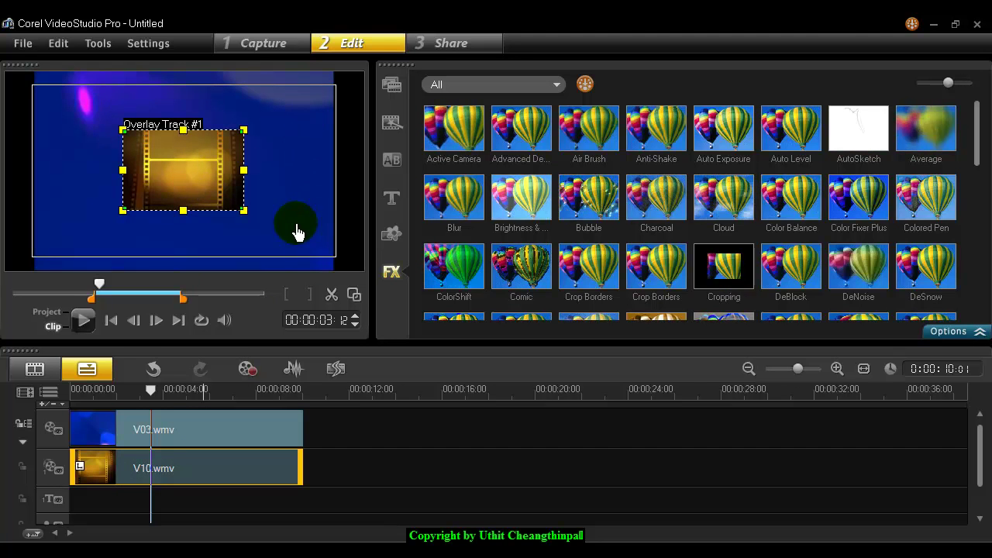
{"action": "left_click_drag", "start_coordinate": [210, 181], "coordinate": [122, 129]}
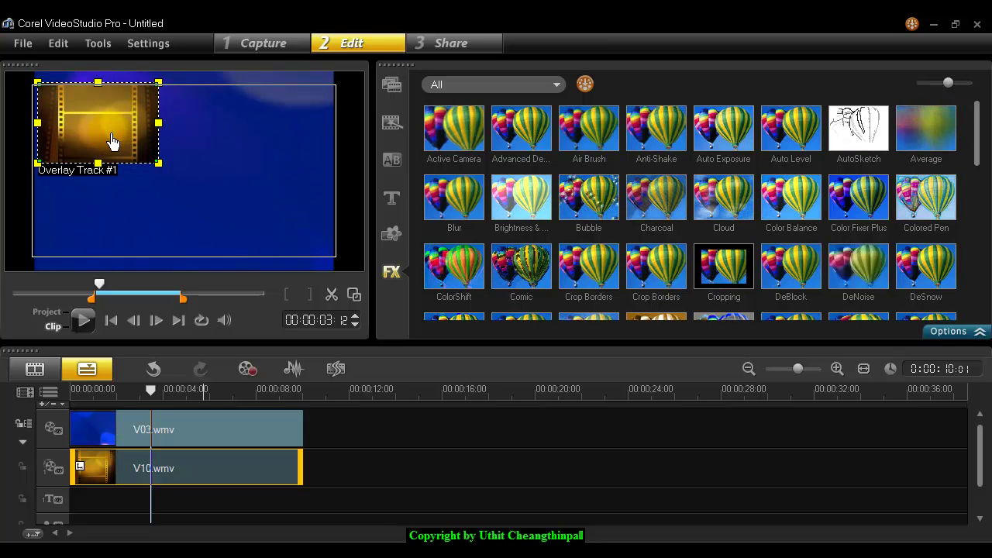
{"action": "left_click", "coordinate": [207, 233]}
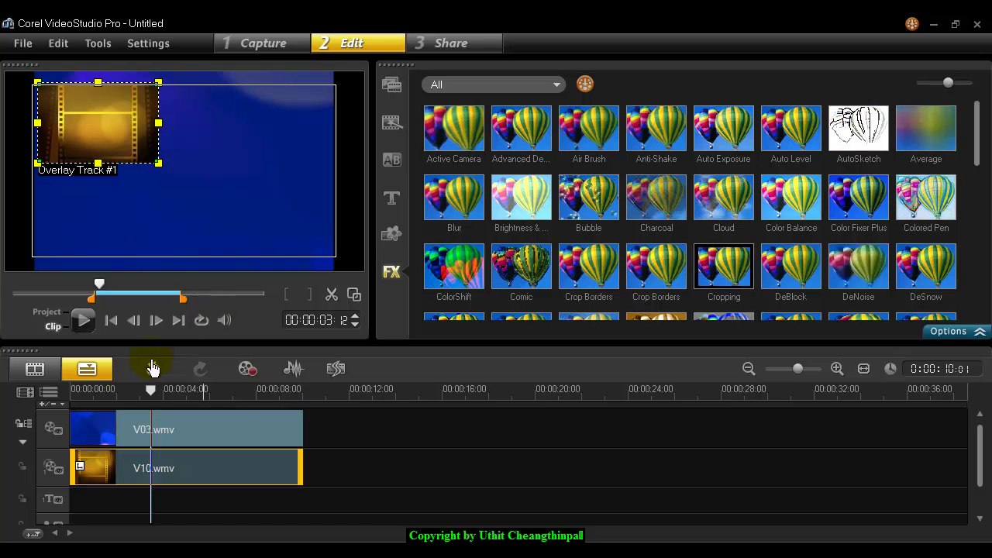
Set the number of overlay tracks to 4 in Track Manager and show all visible tracks in the timeline
{"action": "left_click", "coordinate": [48, 393]}
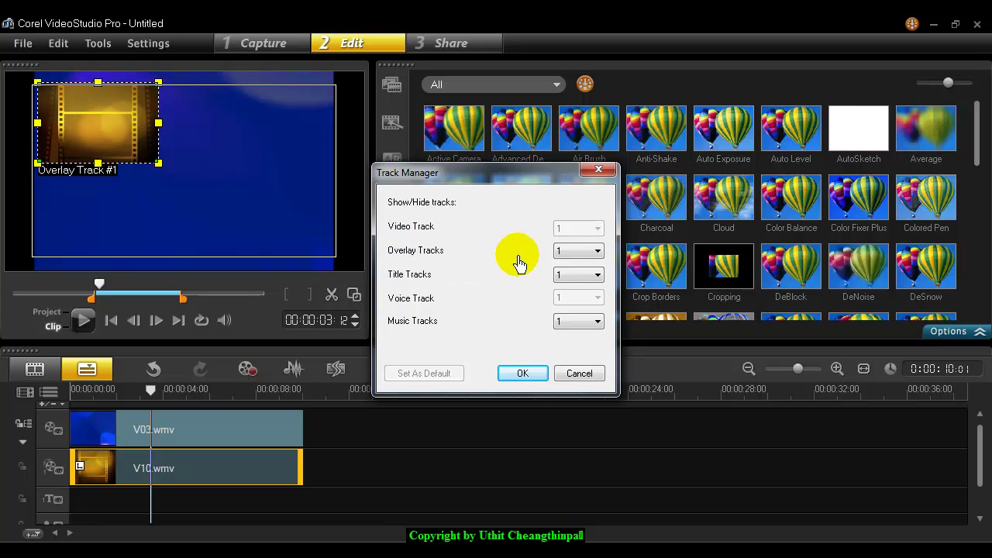
{"action": "left_click", "coordinate": [572, 253]}
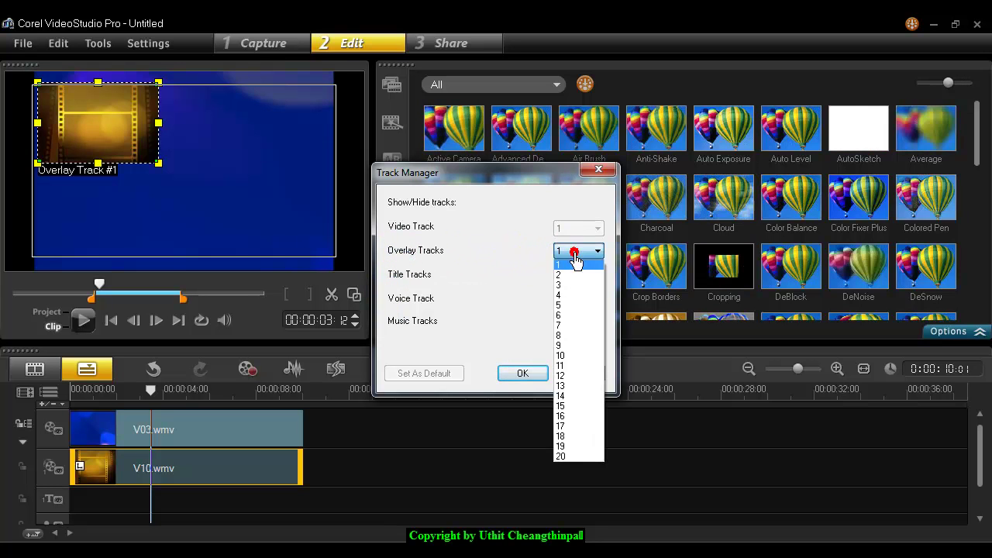
{"action": "left_click", "coordinate": [573, 302]}
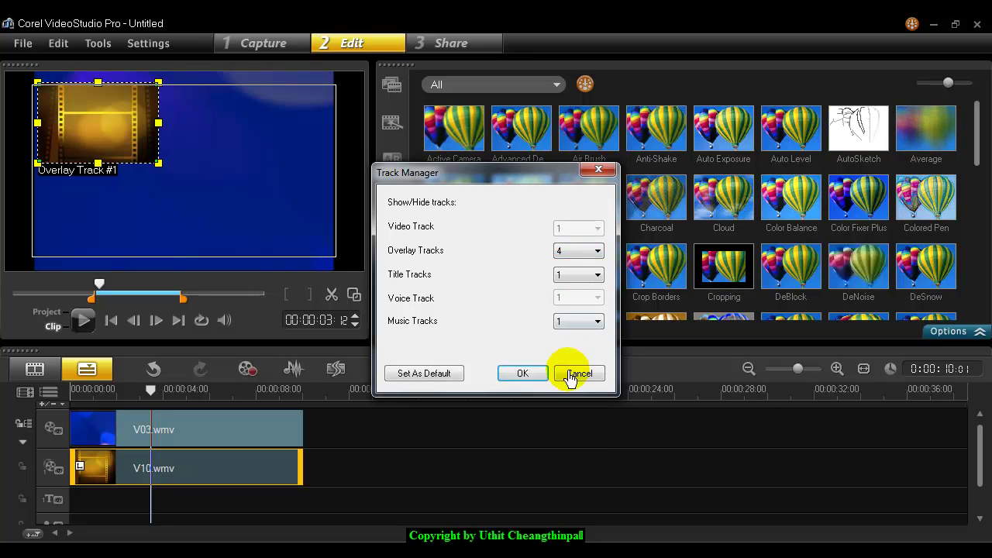
{"action": "left_click", "coordinate": [523, 375]}
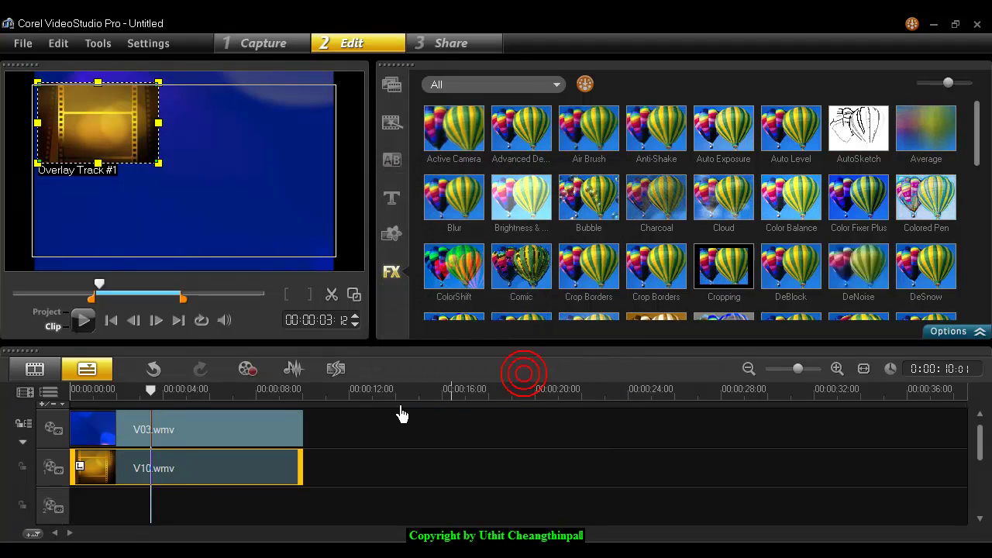
{"action": "left_click", "coordinate": [26, 393]}
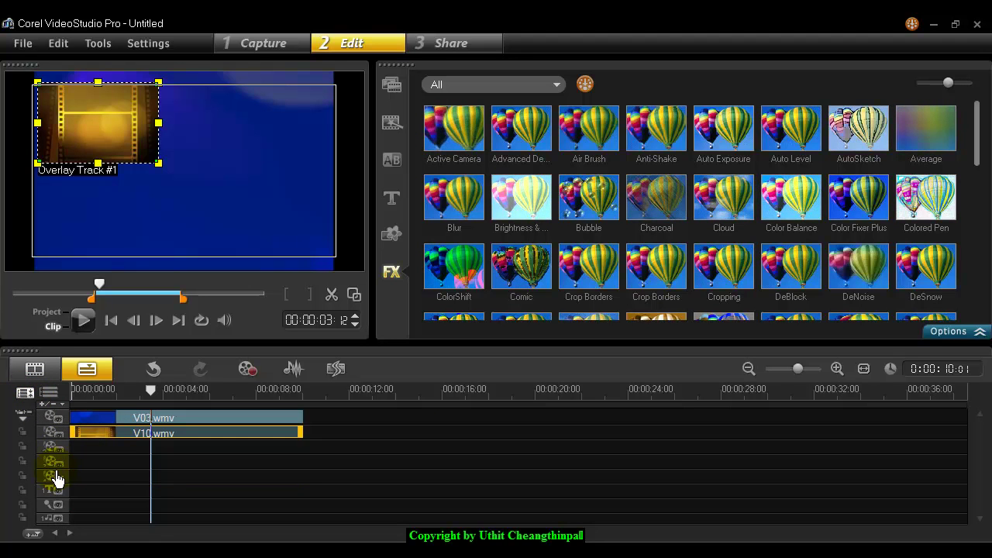
Add the V15 sample video from the media library to the start of the second overlay track
{"action": "left_click", "coordinate": [393, 89]}
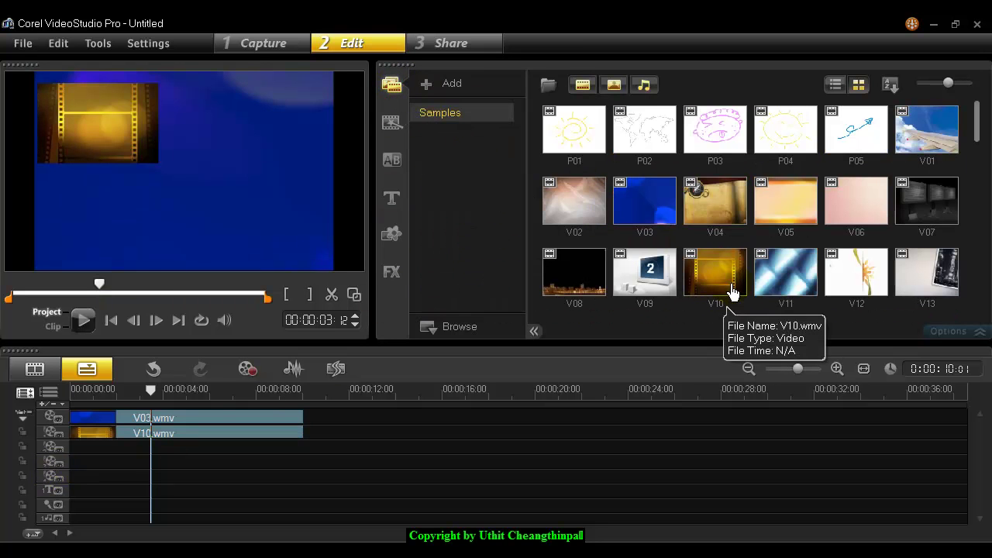
{"action": "left_click", "coordinate": [779, 287]}
{"action": "mouse_move", "coordinate": [779, 287]}
{"action": "left_mouse_down"}
{"action": "mouse_move", "coordinate": [332, 426]}
{"action": "mouse_move", "coordinate": [146, 461]}
{"action": "mouse_move", "coordinate": [328, 452]}
{"action": "mouse_move", "coordinate": [773, 291]}
{"action": "mouse_move", "coordinate": [789, 159]}
{"action": "left_mouse_up"}
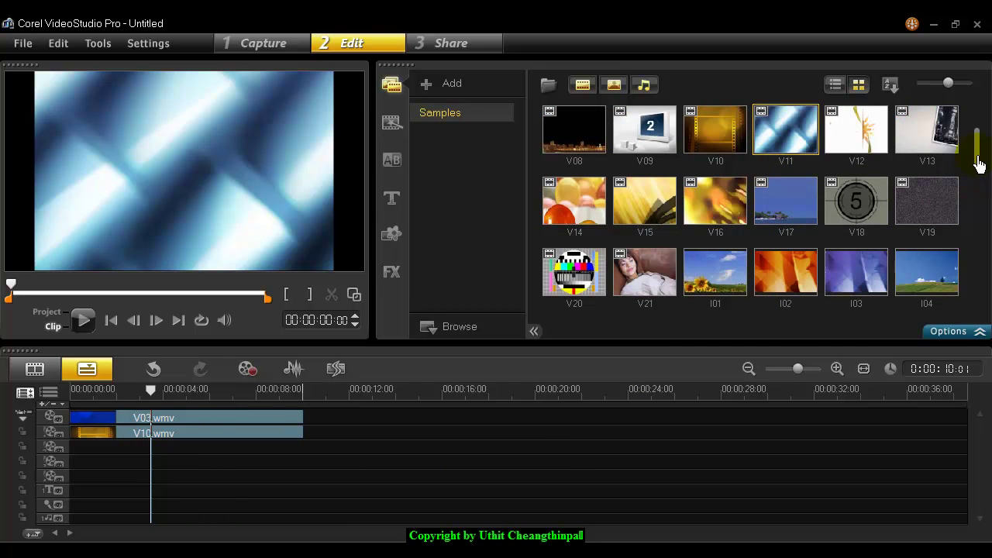
{"action": "left_click", "coordinate": [637, 229]}
{"action": "left_click_drag", "start_coordinate": [637, 229], "coordinate": [217, 453]}
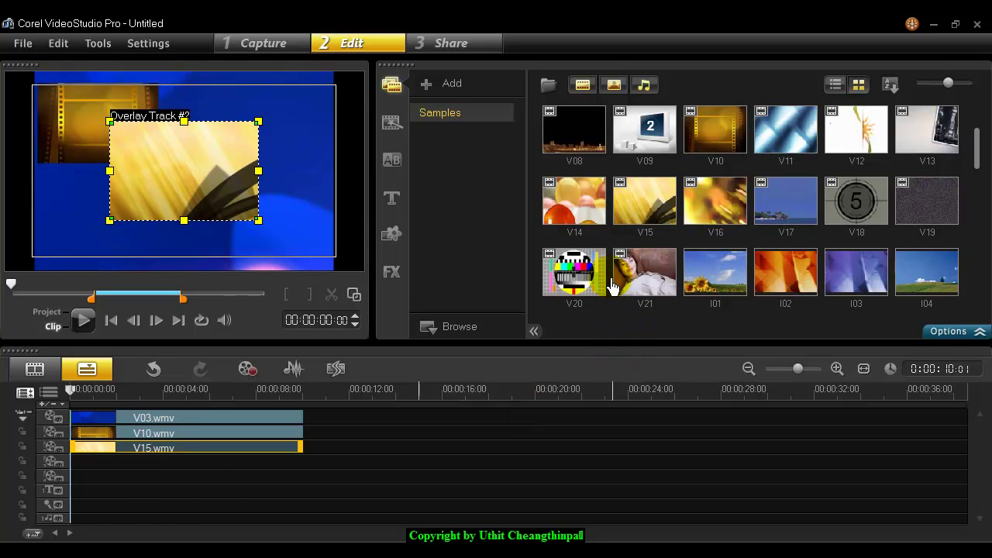
Place the V14 sample video at the start of overlay track 3 and V17 at the start of overlay track 4
{"action": "left_click", "coordinate": [577, 203]}
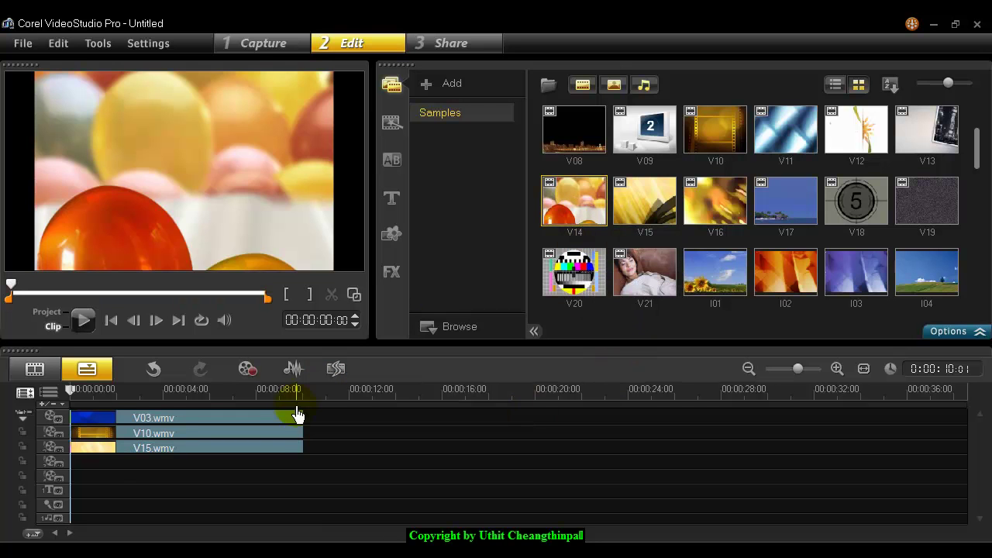
{"action": "left_click", "coordinate": [271, 455]}
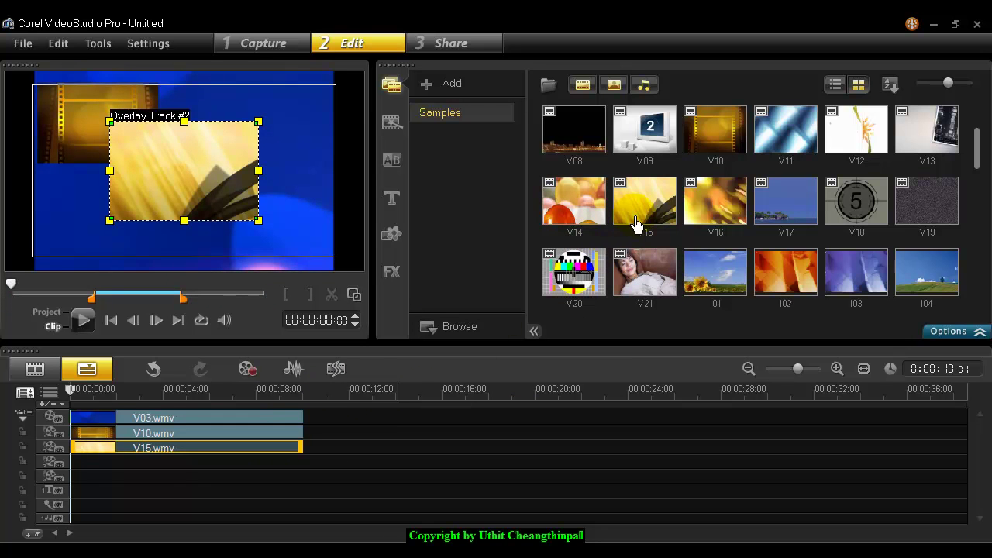
{"action": "left_click_drag", "start_coordinate": [568, 205], "coordinate": [71, 476]}
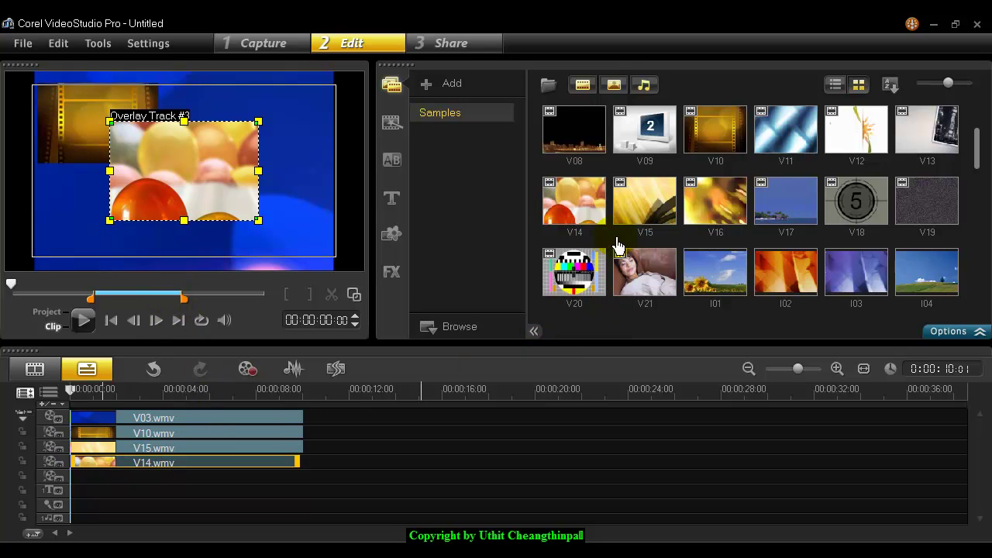
{"action": "left_click", "coordinate": [782, 211]}
{"action": "left_click_drag", "start_coordinate": [669, 312], "coordinate": [105, 473]}
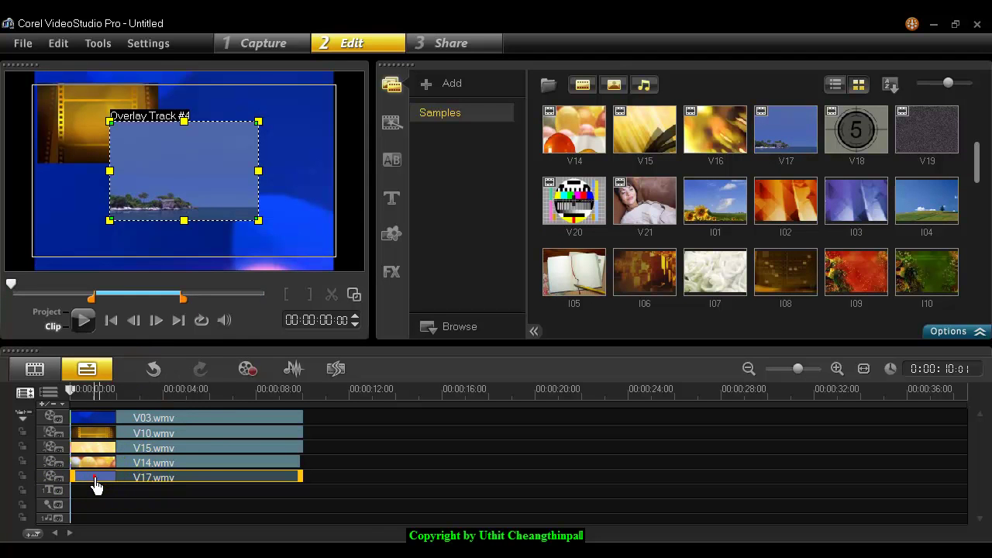
Move the V17 overlay into the upper-right corner of the preview frame and shrink it to about a third of the frame's width
{"action": "left_click_drag", "start_coordinate": [186, 146], "coordinate": [259, 114]}
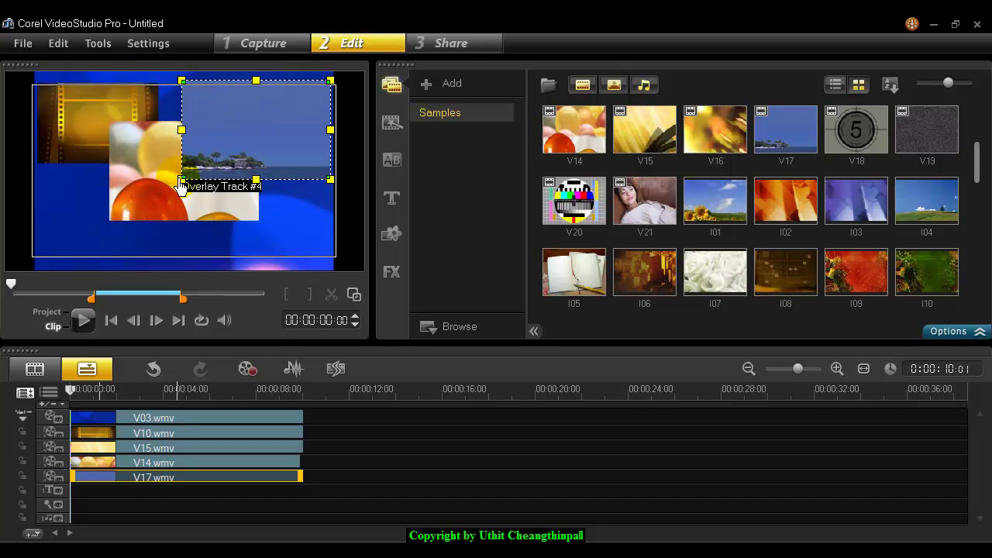
{"action": "left_click_drag", "start_coordinate": [184, 179], "coordinate": [218, 154]}
{"action": "left_click_drag", "start_coordinate": [289, 126], "coordinate": [286, 132]}
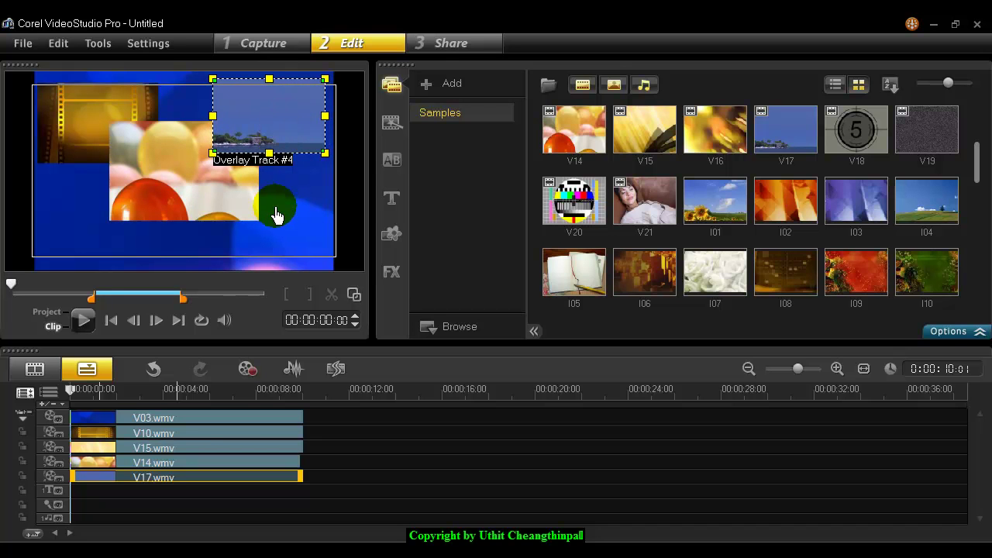
Shrink the V14 overlay proportionally and place it in the lower-left corner of the frame, below V10
{"action": "left_click", "coordinate": [176, 462]}
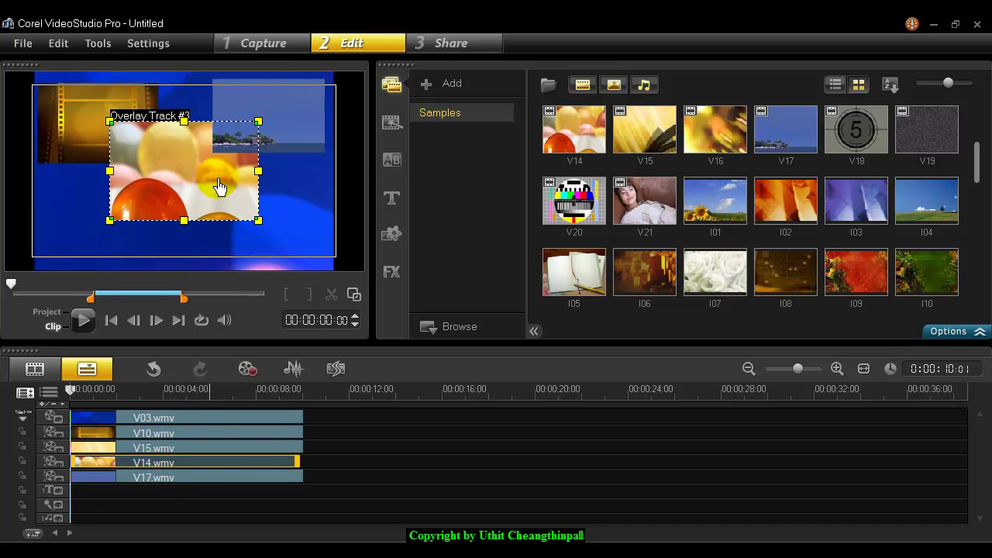
{"action": "left_click_drag", "start_coordinate": [258, 122], "coordinate": [224, 142]}
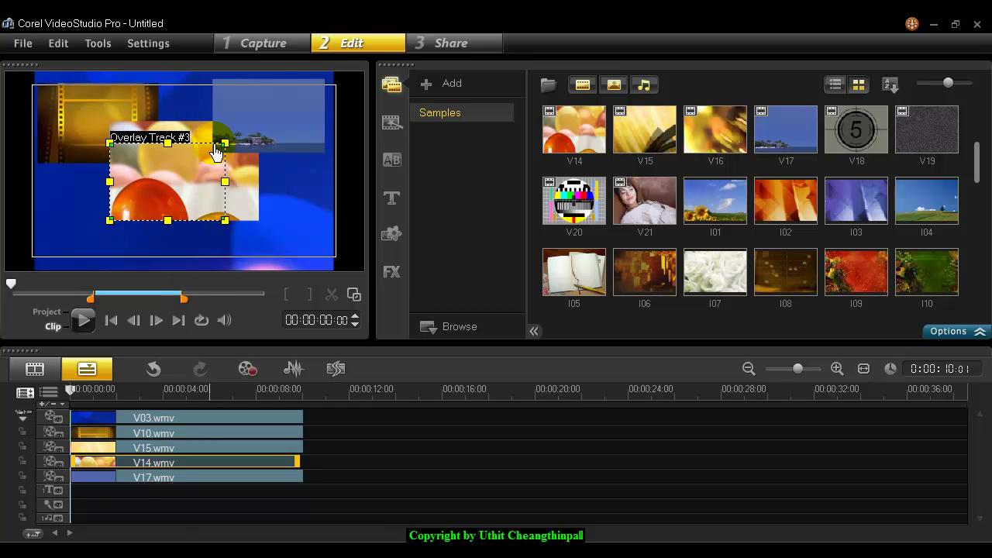
{"action": "left_click_drag", "start_coordinate": [184, 171], "coordinate": [117, 220]}
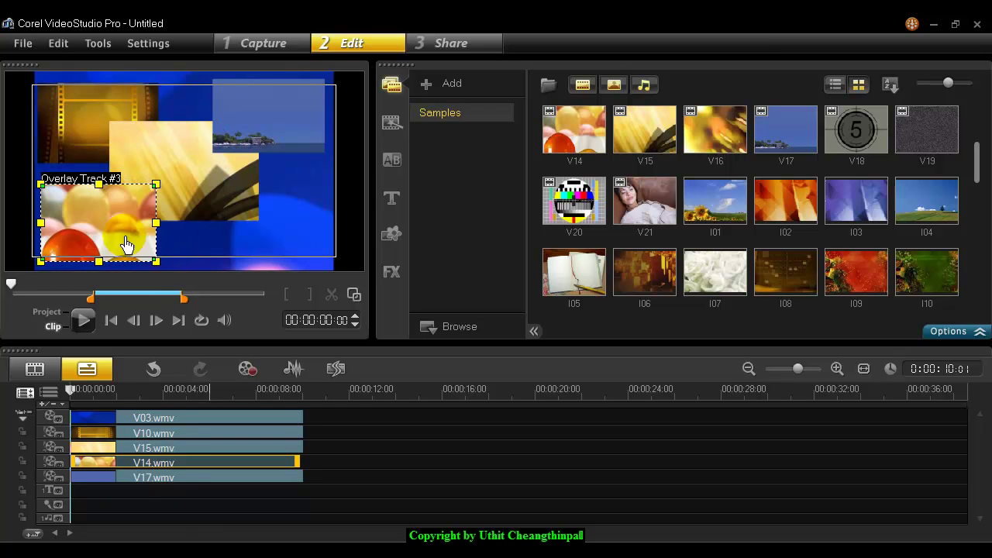
Shrink the V15 overlay proportionally and place it in the lower-right corner of the frame, below V17
{"action": "left_click", "coordinate": [162, 447]}
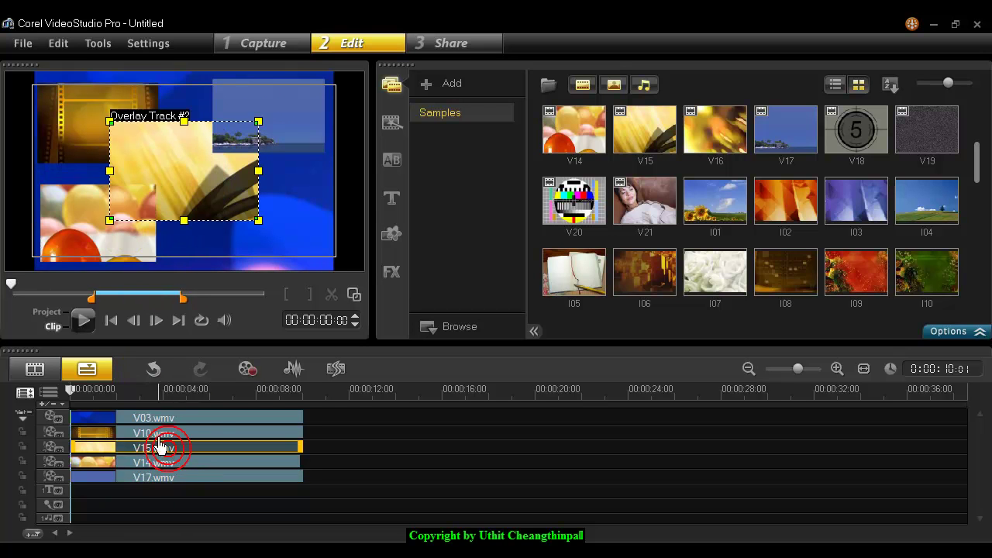
{"action": "left_click_drag", "start_coordinate": [110, 128], "coordinate": [141, 146]}
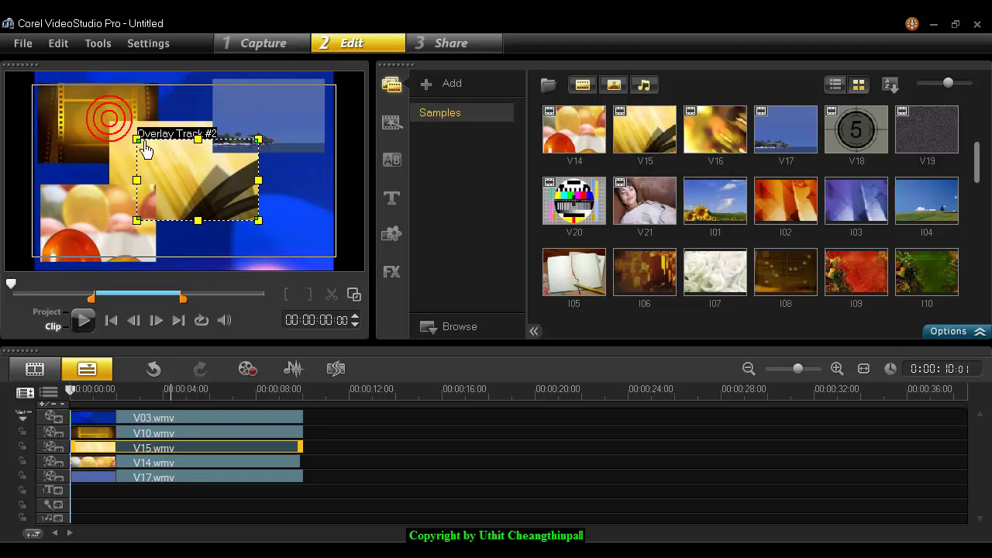
{"action": "left_click_drag", "start_coordinate": [212, 194], "coordinate": [283, 238]}
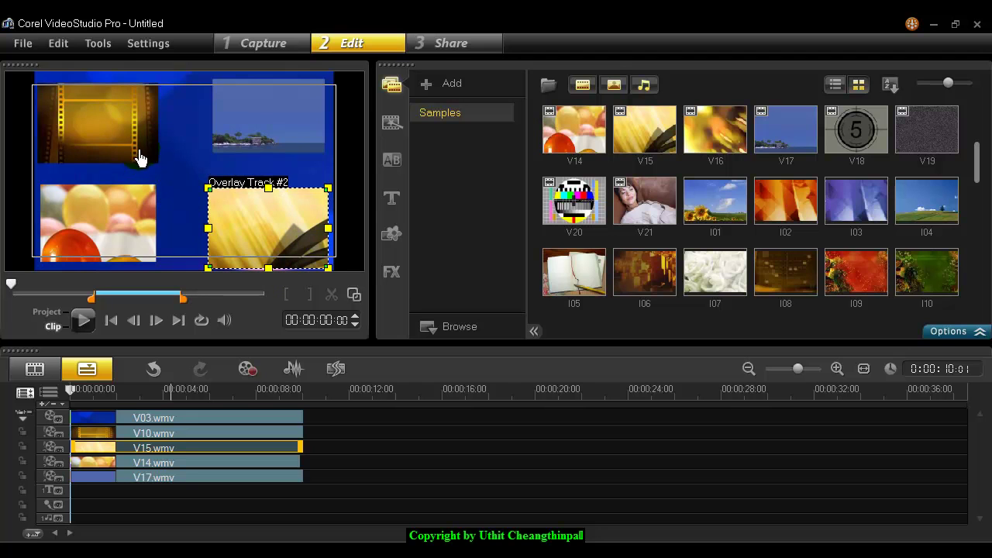
Anchor the V10 overlay at Top Left and move it by hand back inside the upper-left corner of the main video
{"action": "left_click", "coordinate": [182, 435]}
{"action": "right_click", "coordinate": [97, 122]}
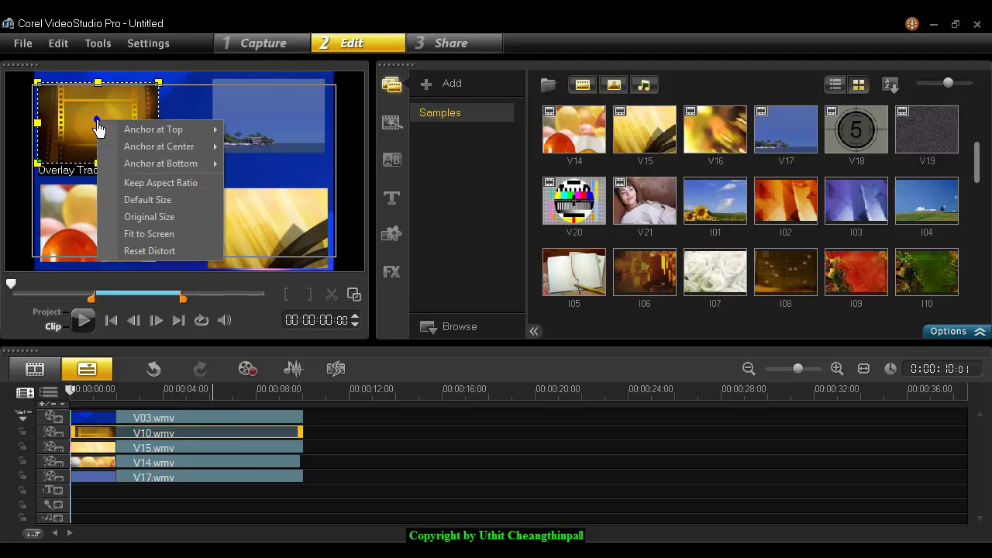
{"action": "mouse_move", "coordinate": [172, 131]}
{"action": "left_click", "coordinate": [250, 131]}
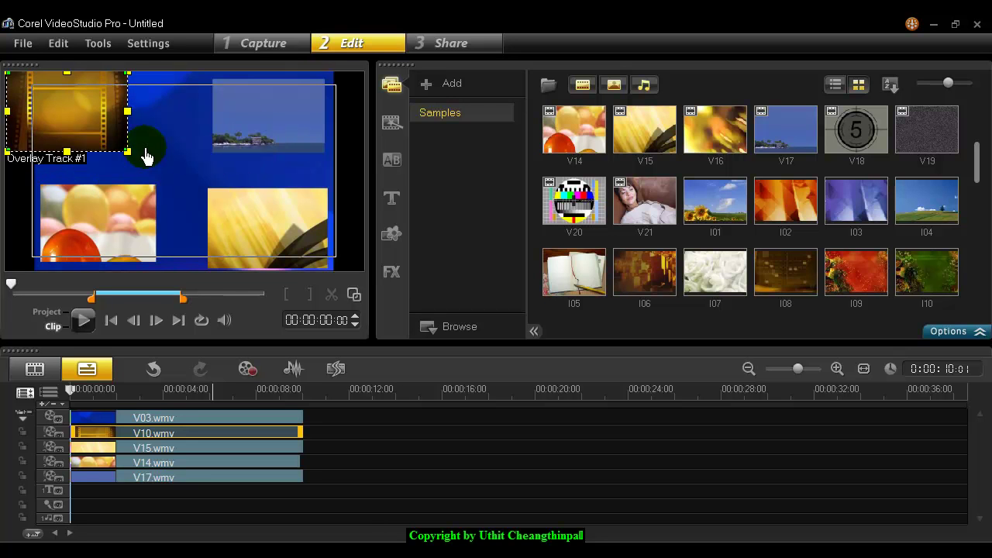
{"action": "left_click_drag", "start_coordinate": [89, 124], "coordinate": [128, 135]}
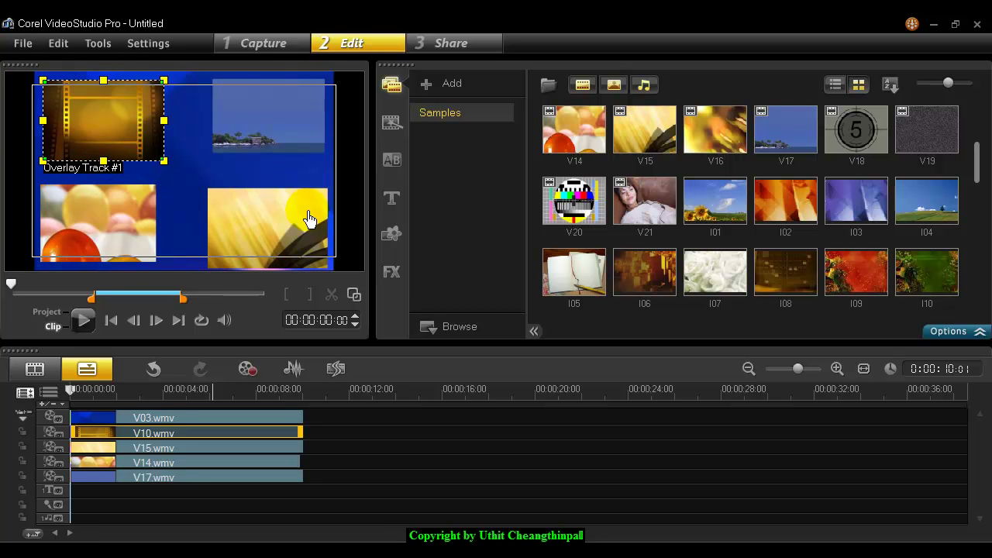
Nudge the V15 overlay slightly up and left so its upper edge lines up with V14
{"action": "left_click", "coordinate": [248, 453]}
{"action": "left_click_drag", "start_coordinate": [246, 221], "coordinate": [241, 218]}
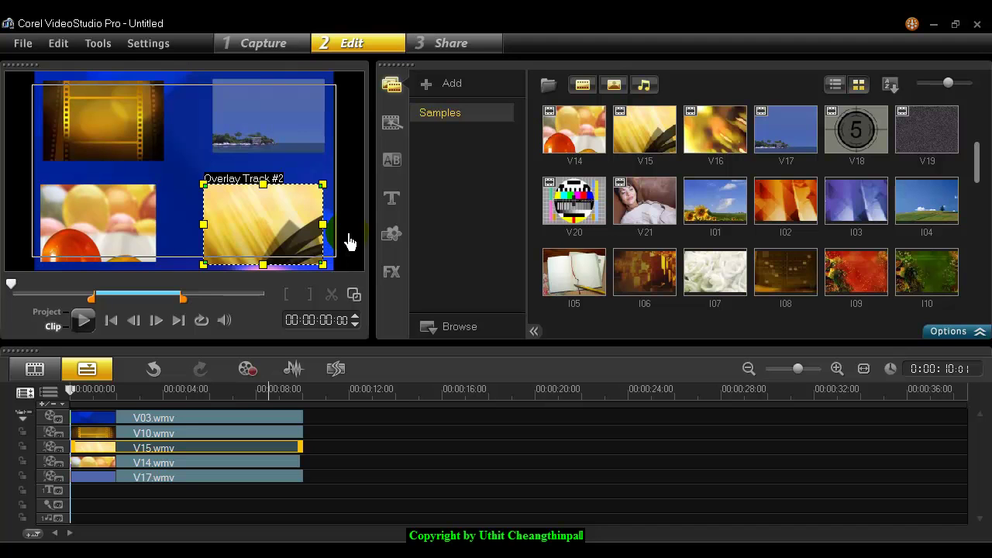
Play the whole project from the start to preview the four overlays, and scrub back to 00:00:05:12
{"action": "left_click", "coordinate": [79, 404]}
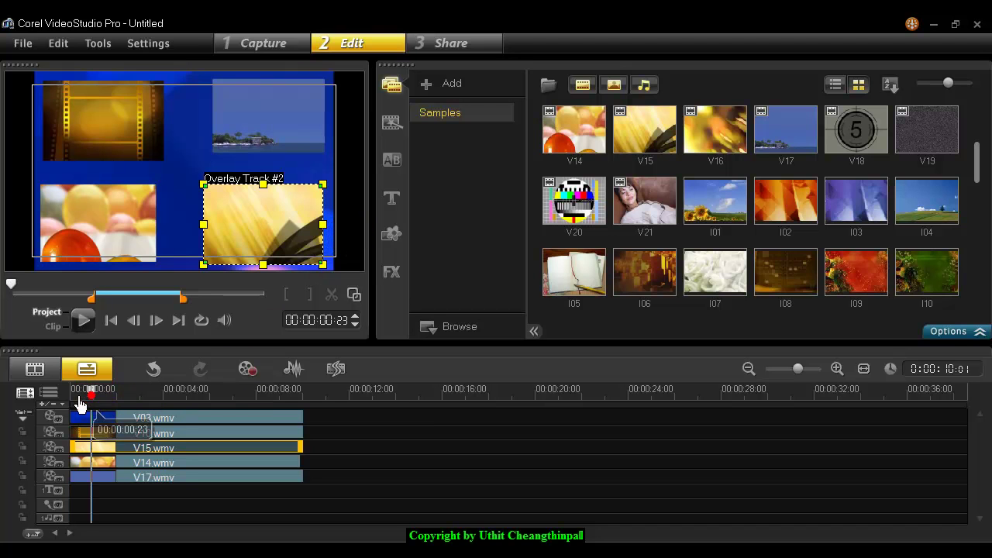
{"action": "left_click", "coordinate": [113, 324]}
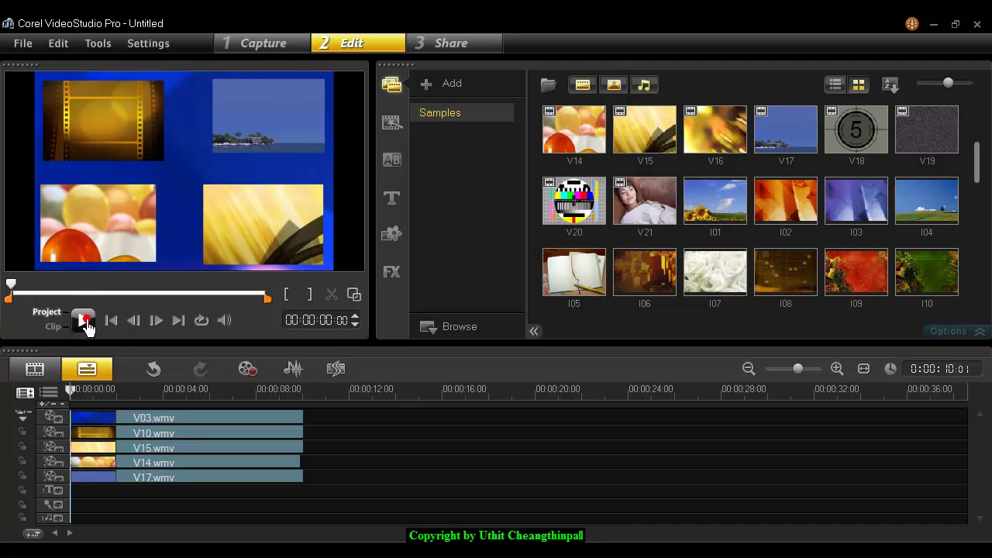
{"action": "key", "text": "space"}
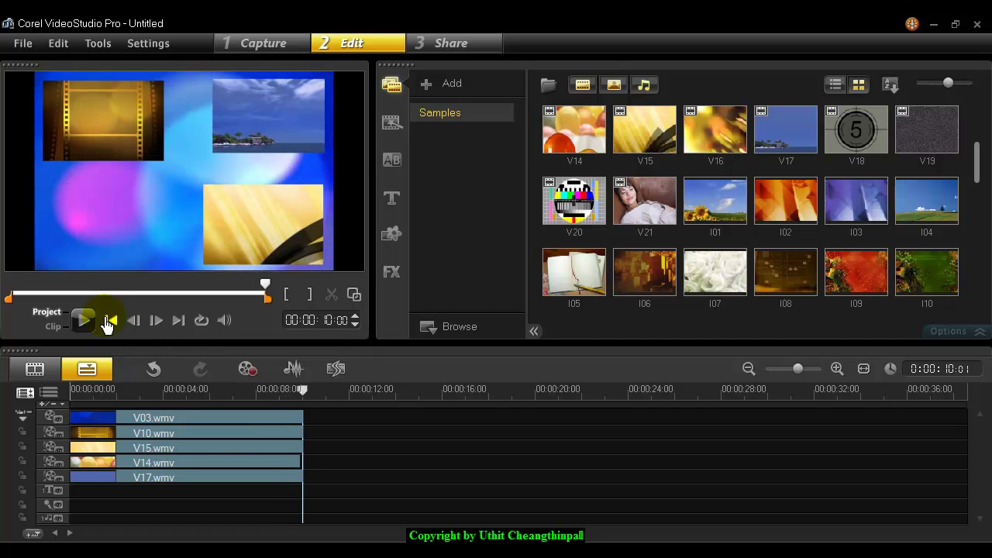
{"action": "mouse_move", "coordinate": [213, 390]}
{"action": "left_mouse_down"}
{"action": "mouse_move", "coordinate": [150, 394]}
{"action": "mouse_move", "coordinate": [199, 395]}
{"action": "left_mouse_up"}
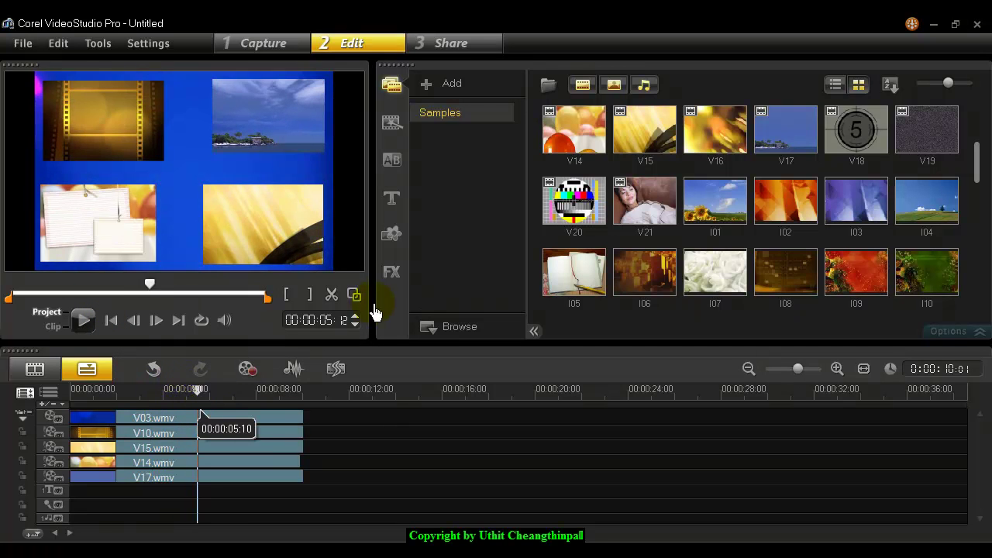